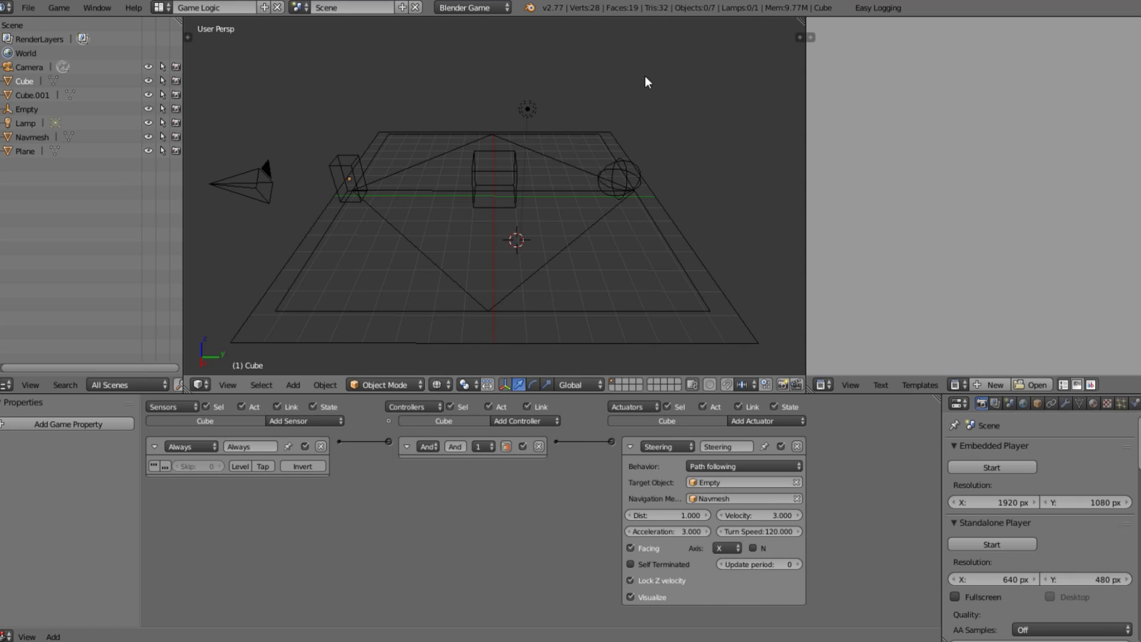
Step: Set the World's obstacle simulation type to RVO (rays)
{"action": "left_click", "coordinate": [1022, 402]}
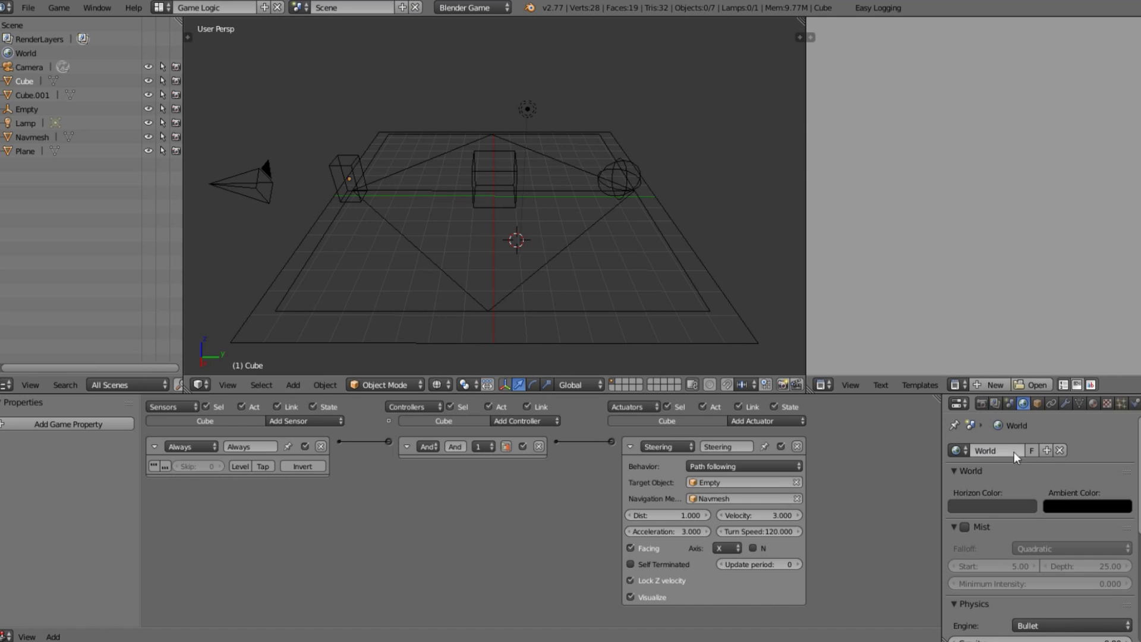
{"action": "scroll", "coordinate": [1047, 447], "scroll_direction": "down", "scroll_amount": 8}
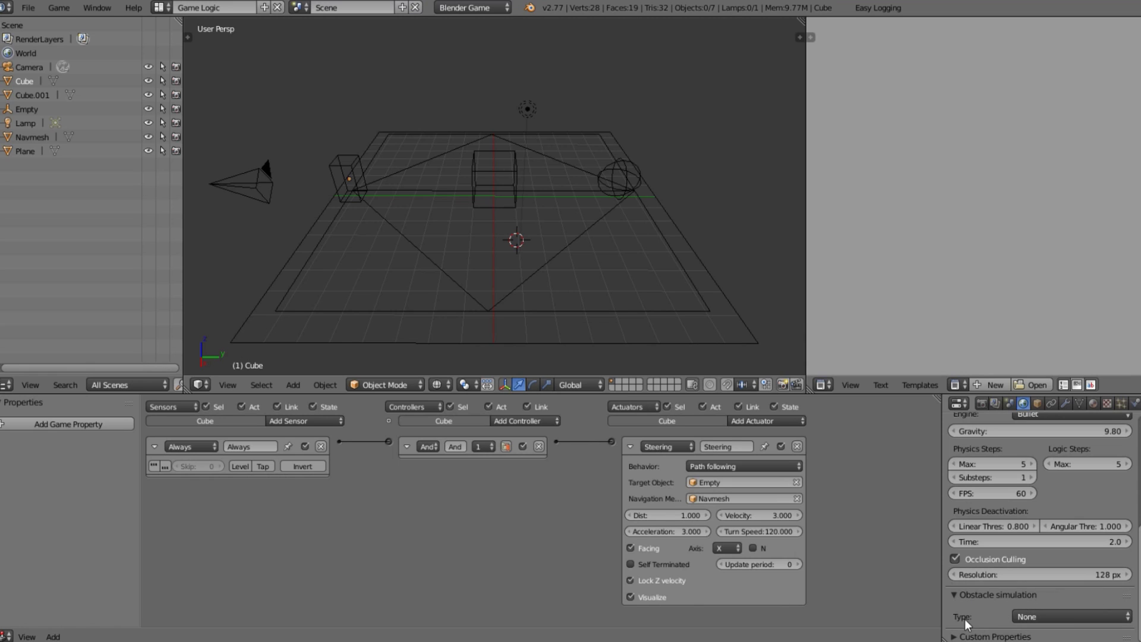
{"action": "left_click", "coordinate": [1053, 617]}
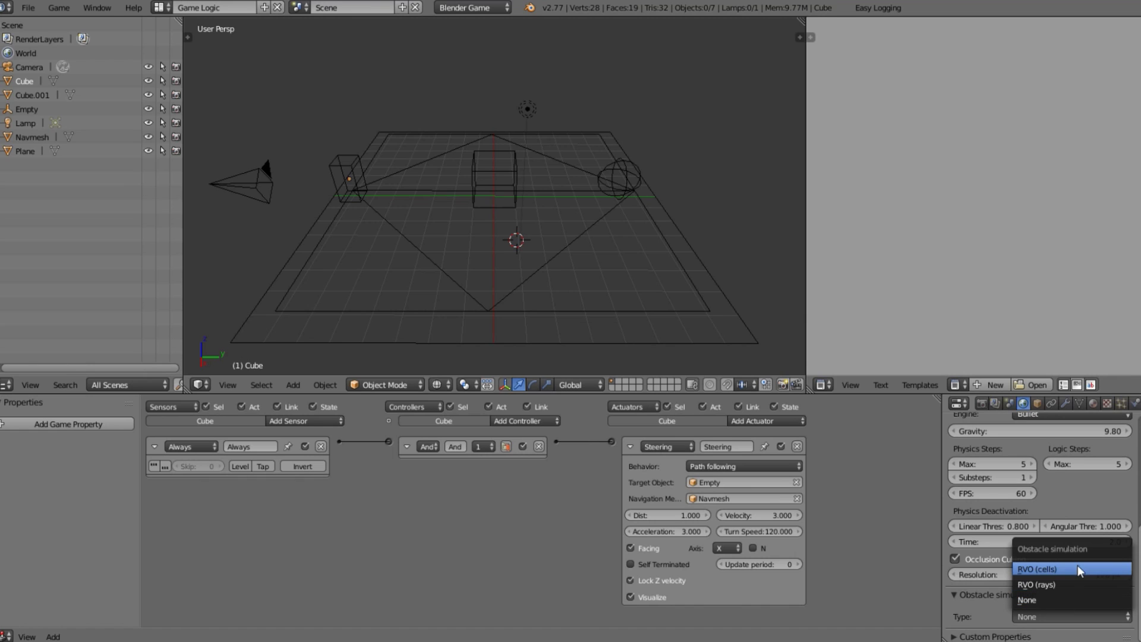
{"action": "left_click", "coordinate": [1050, 583]}
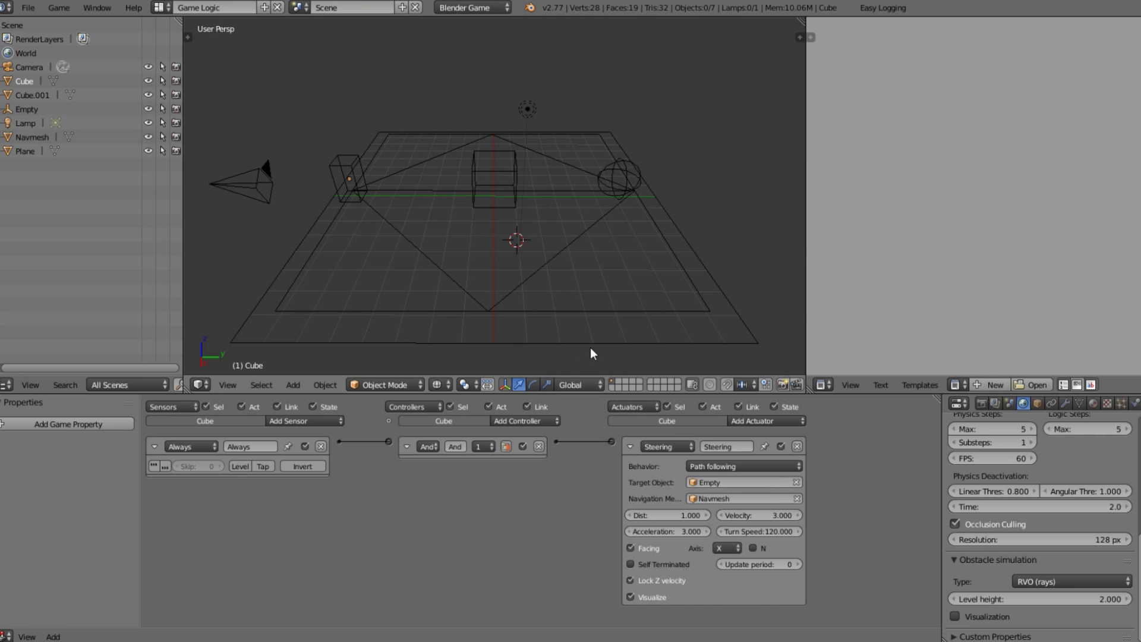
Step: Test-run the game once, then select the small Cube agent
{"action": "key", "text": "p"}
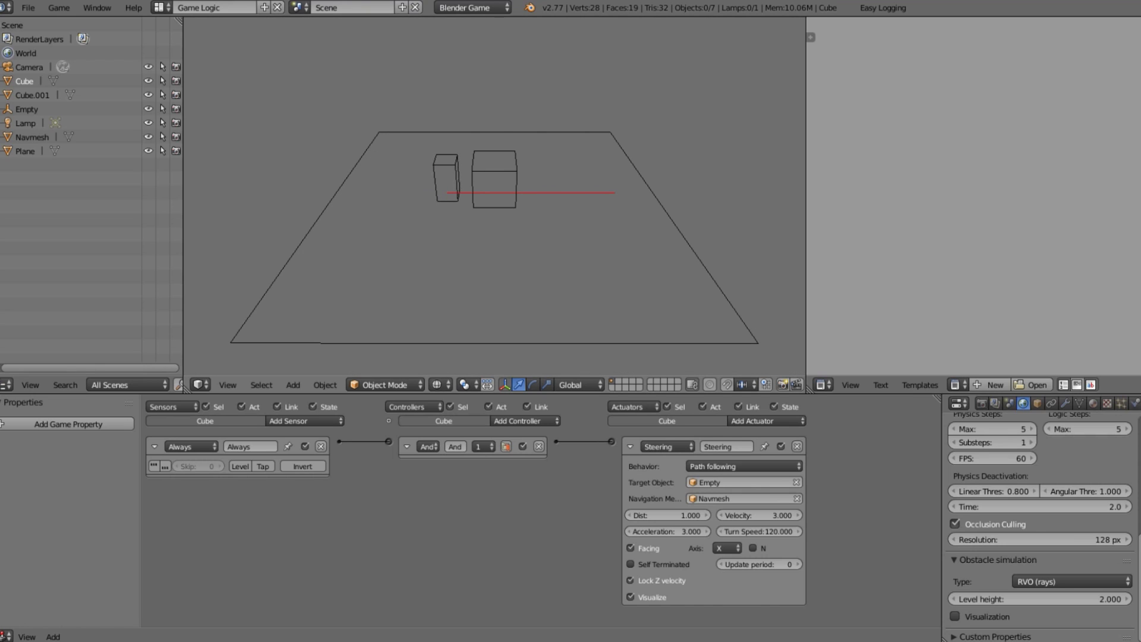
{"action": "key", "text": "Escape"}
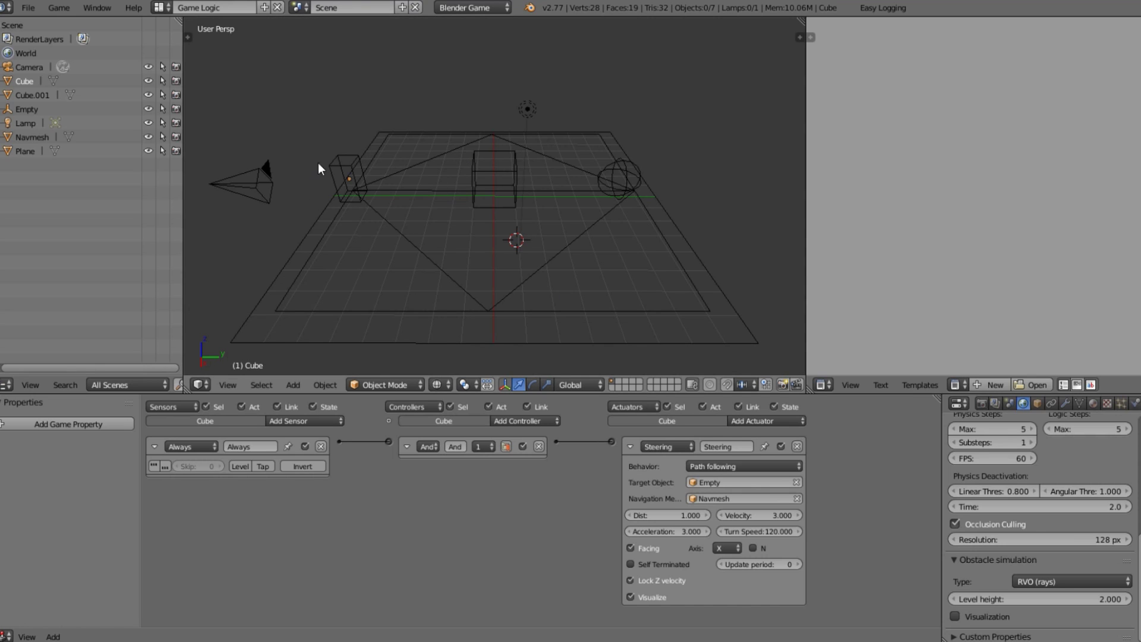
{"action": "right_click", "coordinate": [339, 161]}
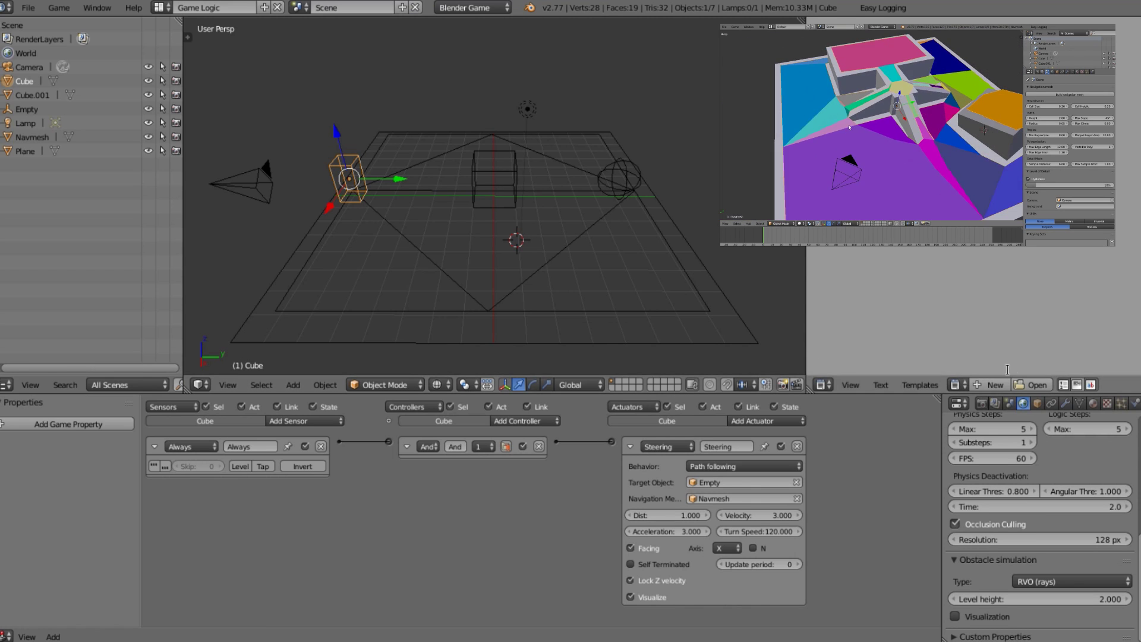
Step: Enable Create Obstacle in the small Cube's physics settings, radius 1.000
{"action": "left_click", "coordinate": [1134, 404]}
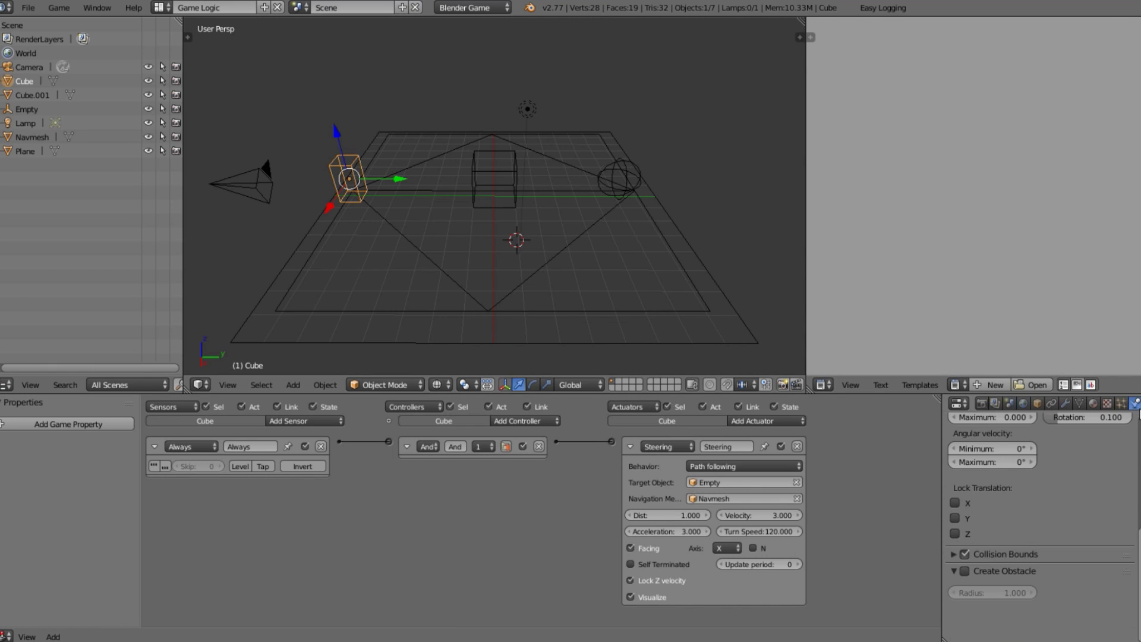
{"action": "left_click", "coordinate": [971, 568]}
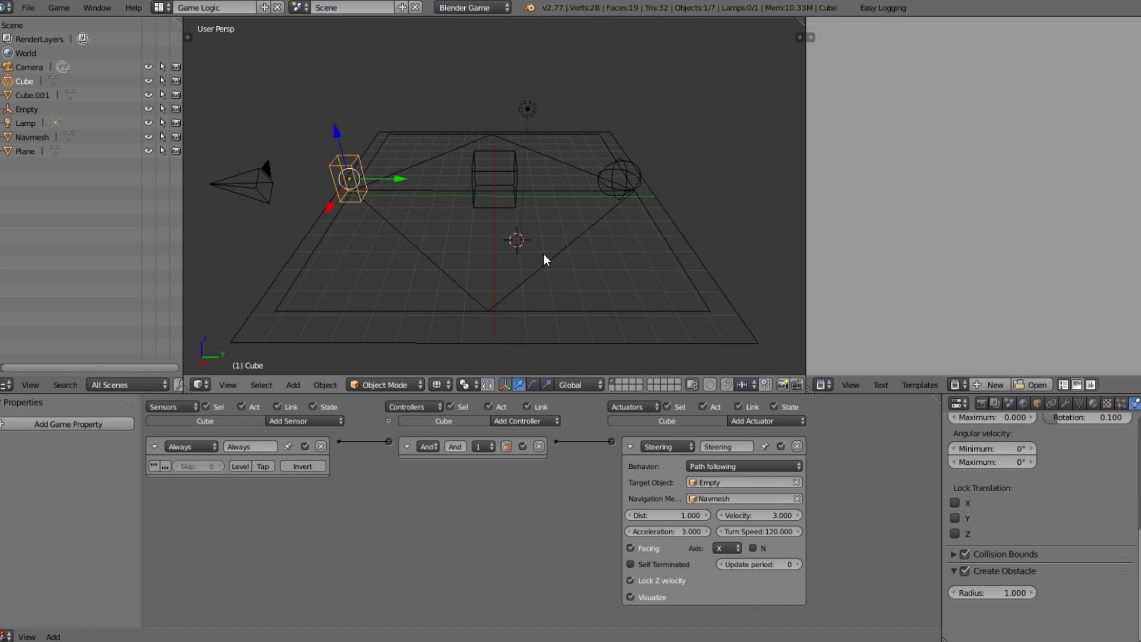
Step: Enable Create Obstacle on Cube.001, then reselect the small Cube
{"action": "right_click", "coordinate": [494, 205]}
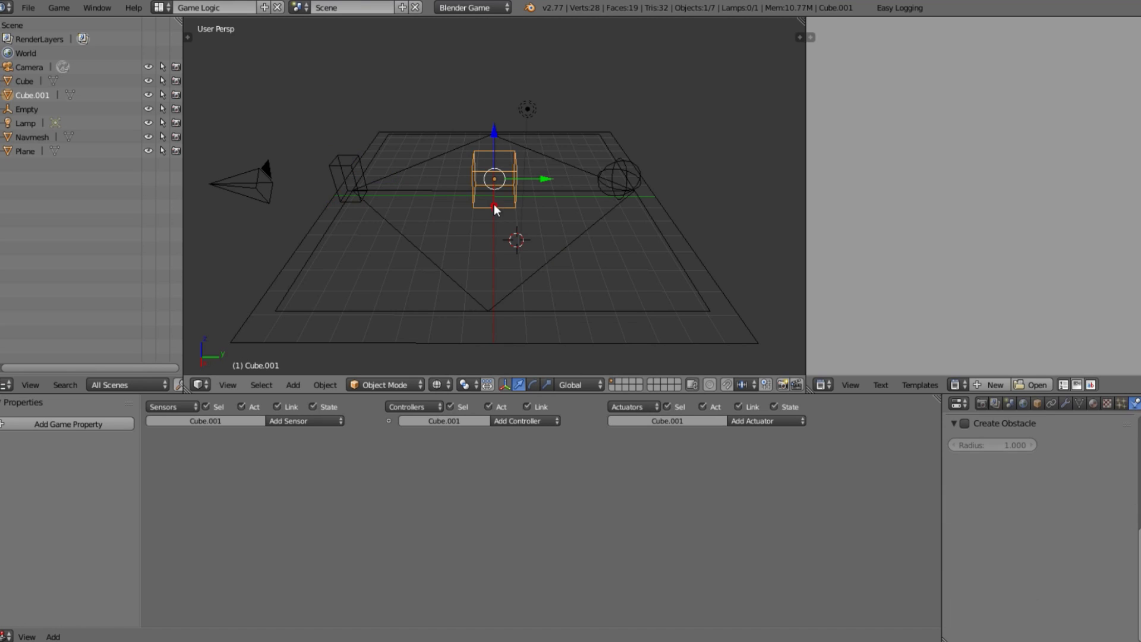
{"action": "left_click", "coordinate": [964, 423]}
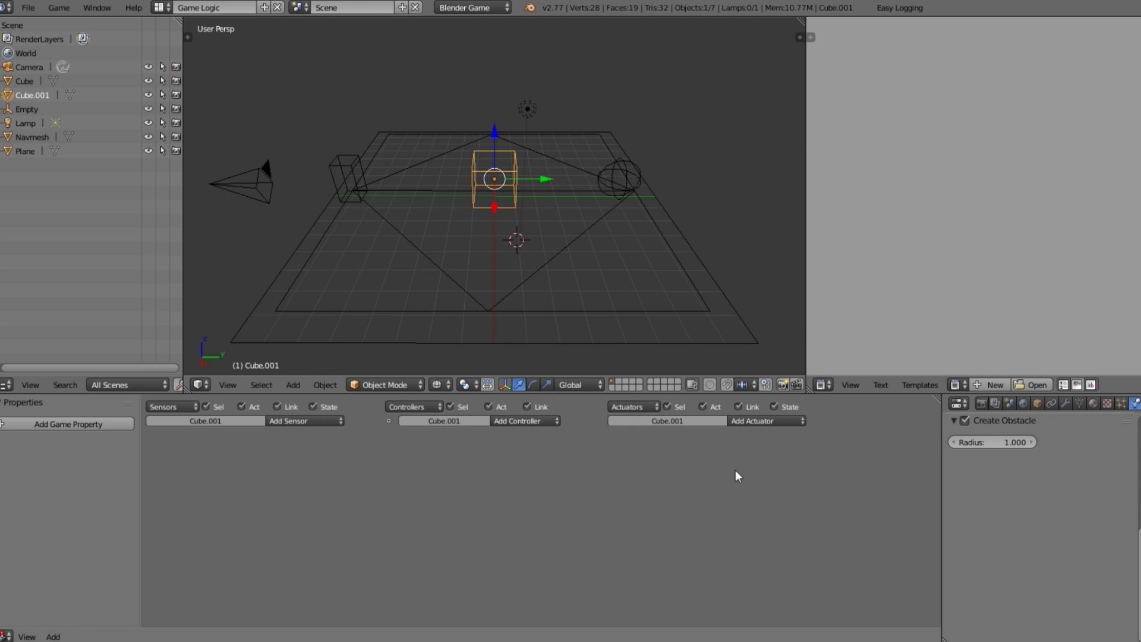
{"action": "right_click", "coordinate": [362, 183]}
{"action": "right_click", "coordinate": [362, 183]}
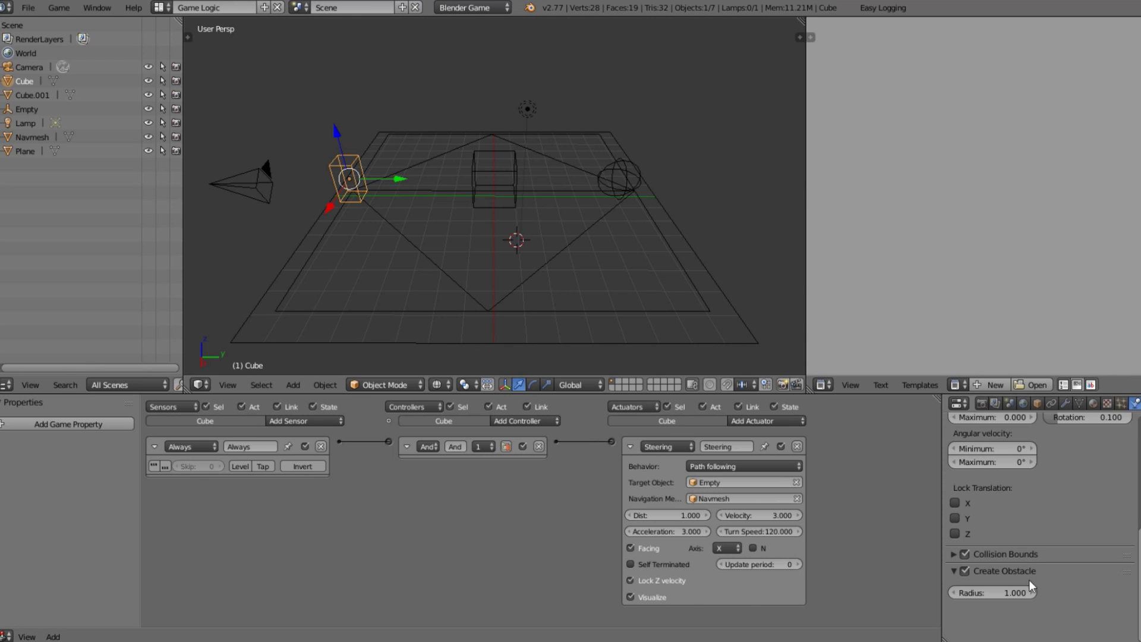
Step: Test-run the game with both obstacles, then show the World obstacle settings and select Cube.001
{"action": "key", "text": "p"}
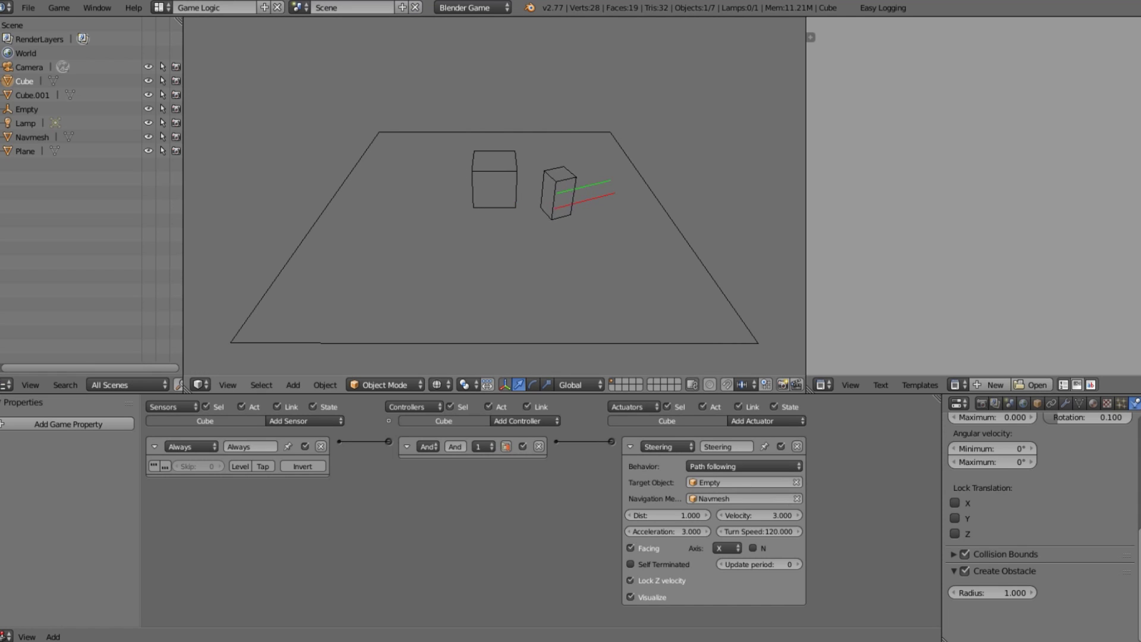
{"action": "key", "text": "Escape"}
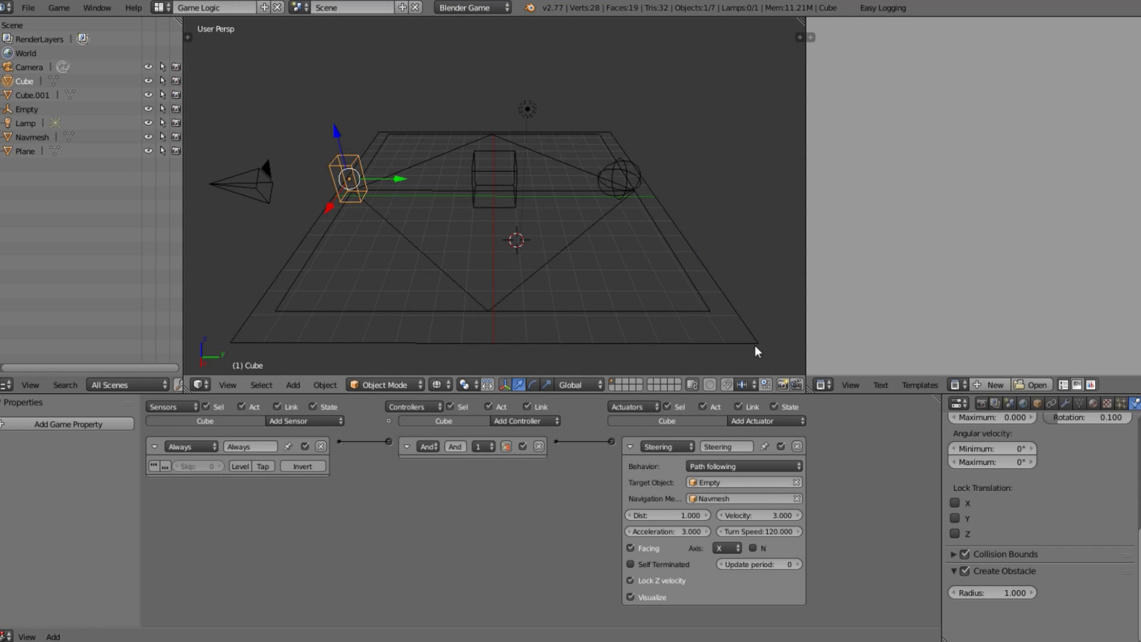
{"action": "left_click", "coordinate": [1023, 406]}
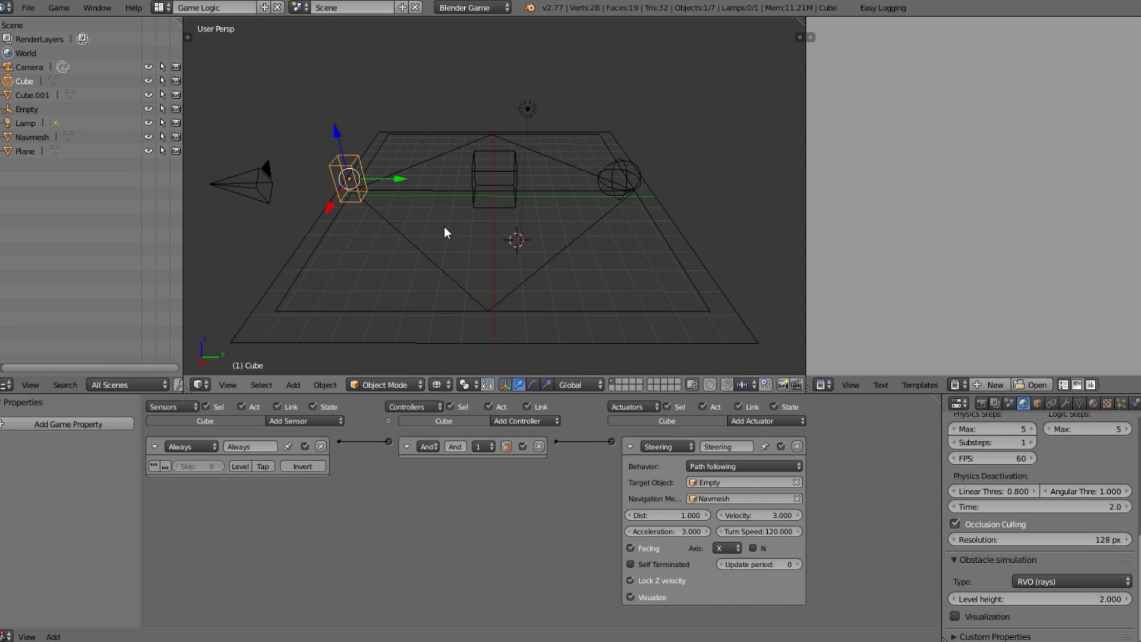
{"action": "scroll", "coordinate": [500, 209], "scroll_direction": "up", "scroll_amount": 1}
{"action": "right_click", "coordinate": [500, 208]}
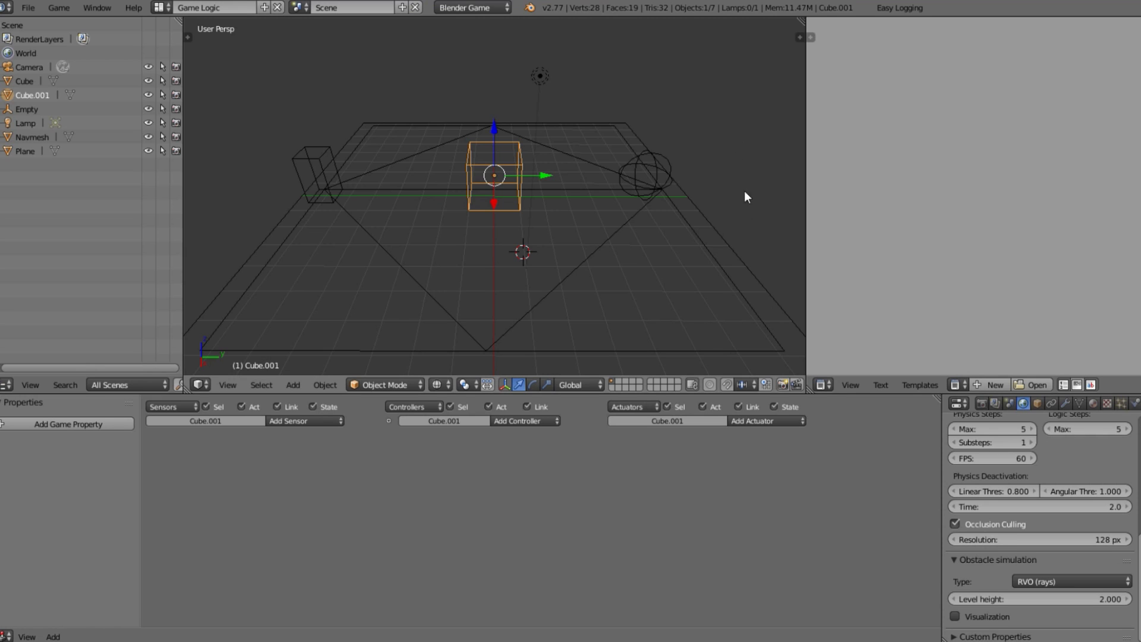
Step: Check Cube.001's 2×2×2 dimensions, then hide the side panels
{"action": "key", "text": "n"}
{"action": "scroll", "coordinate": [710, 132], "scroll_direction": "down", "scroll_amount": 1}
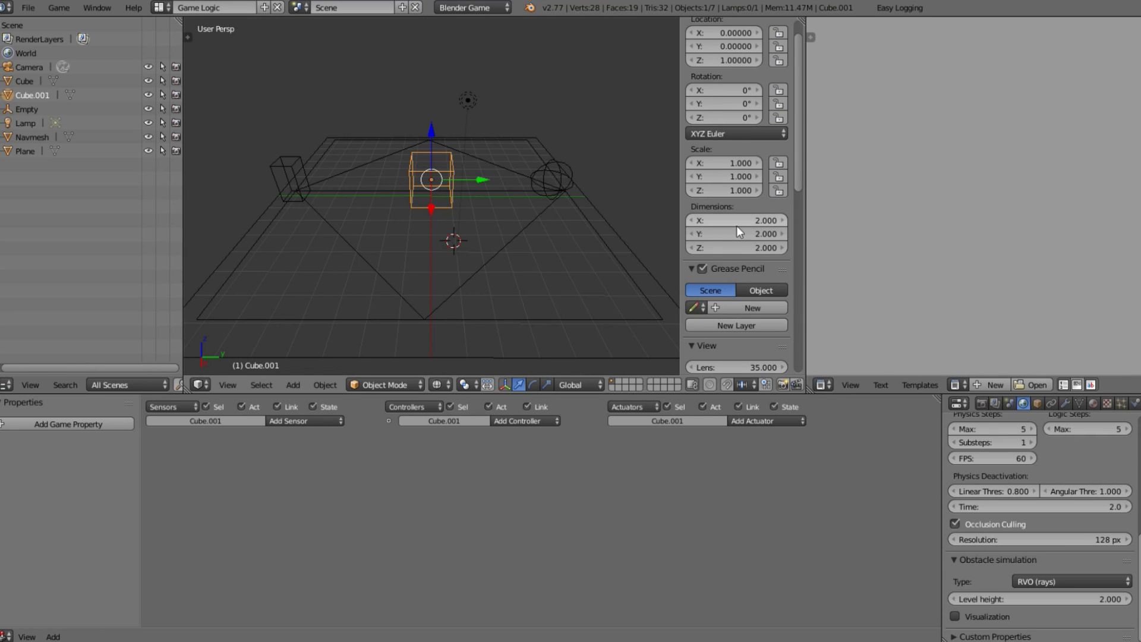
{"action": "key", "text": "n"}
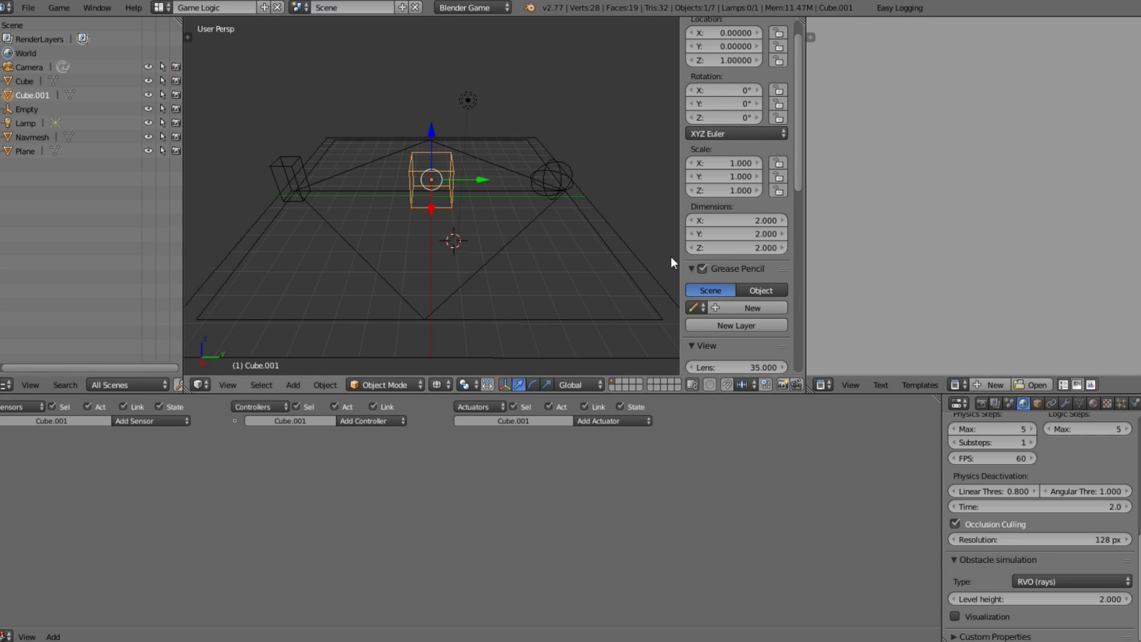
{"action": "key", "text": "n"}
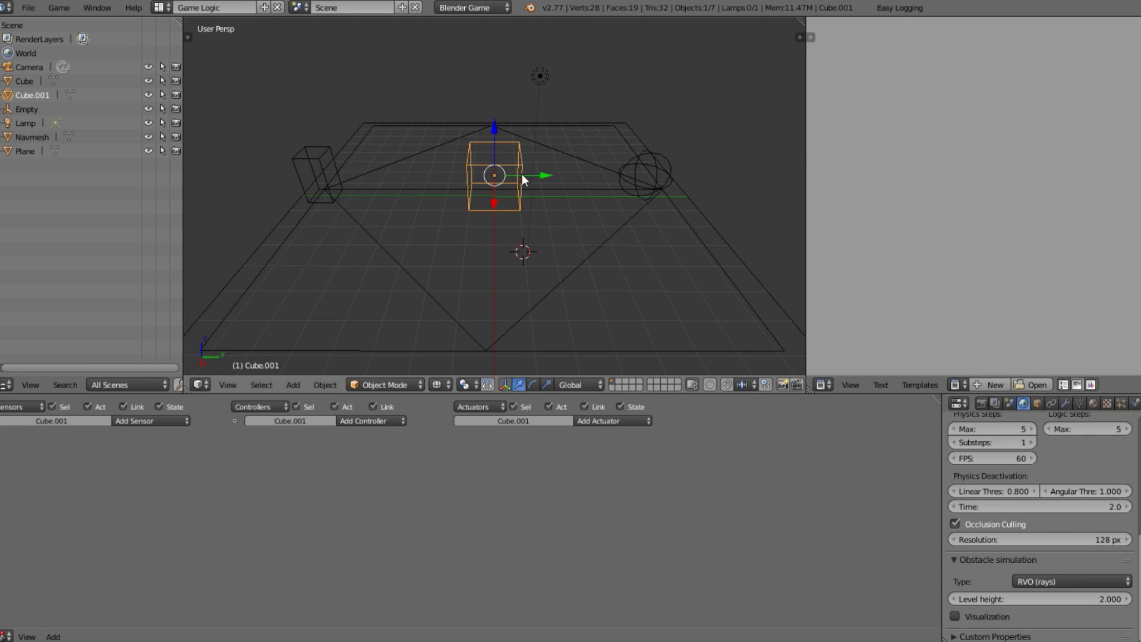
Step: Duplicate Cube.001 from a lower, flatter view angle
{"action": "middle_click_drag", "start_coordinate": [522, 174], "coordinate": [654, 236]}
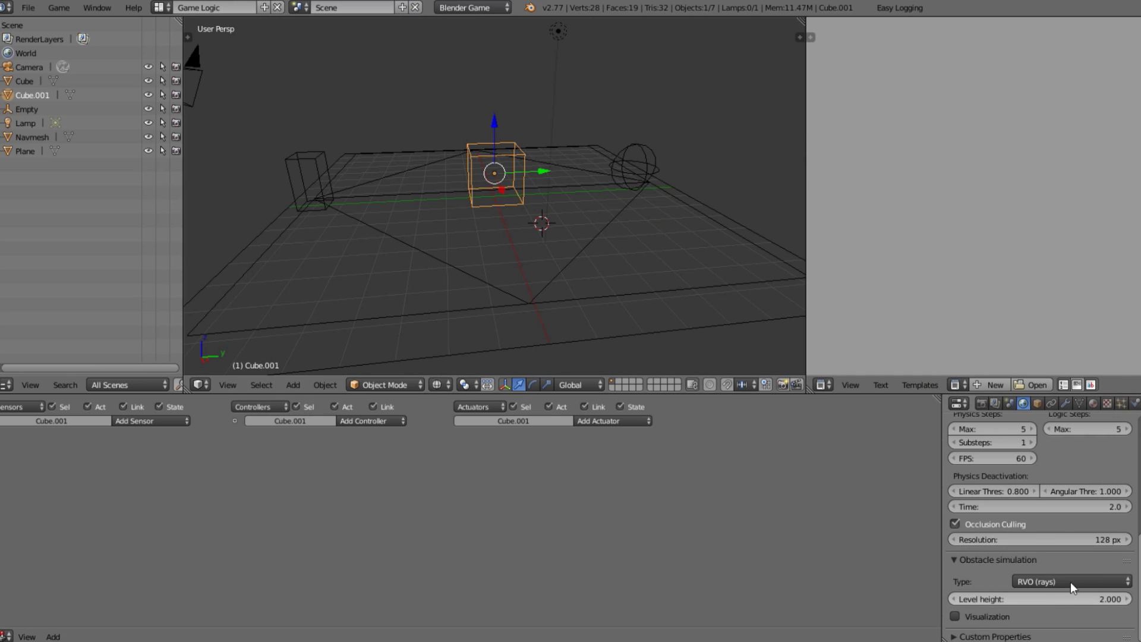
{"action": "scroll", "coordinate": [547, 201], "scroll_direction": "down", "scroll_amount": 3}
{"action": "middle_click_drag", "start_coordinate": [606, 212], "coordinate": [577, 194]}
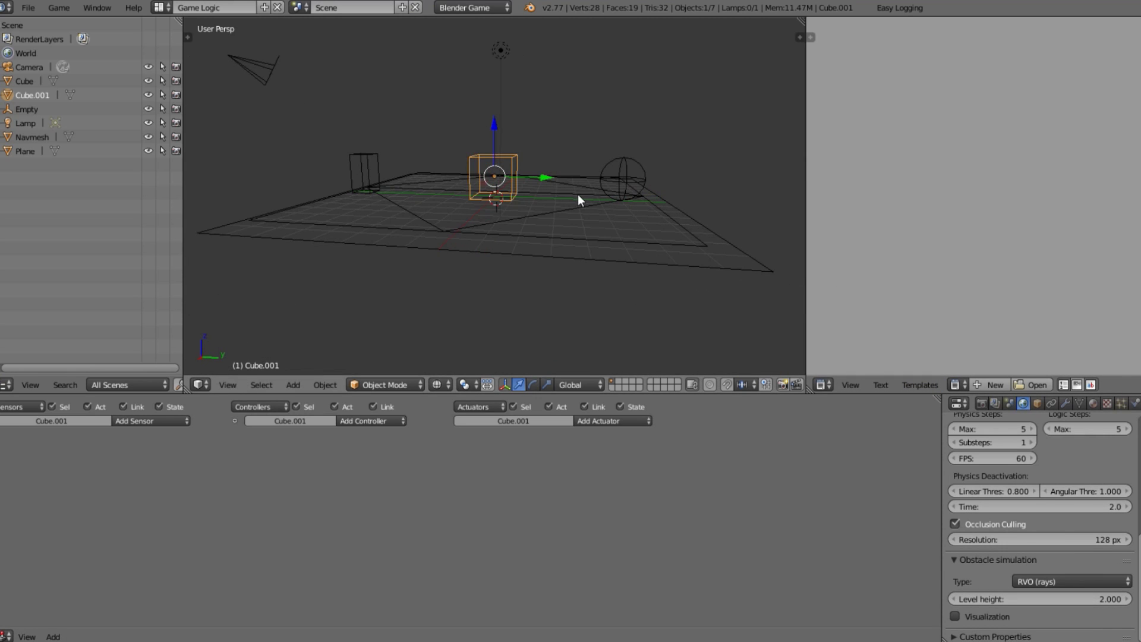
{"action": "key", "text": "shift+d"}
Step: Raise the Cube.001 copy along Z, then duplicate the small Cube upward as Cube.003
{"action": "key", "text": "z"}
{"action": "left_click", "coordinate": [579, 100]}
{"action": "right_click", "coordinate": [373, 155]}
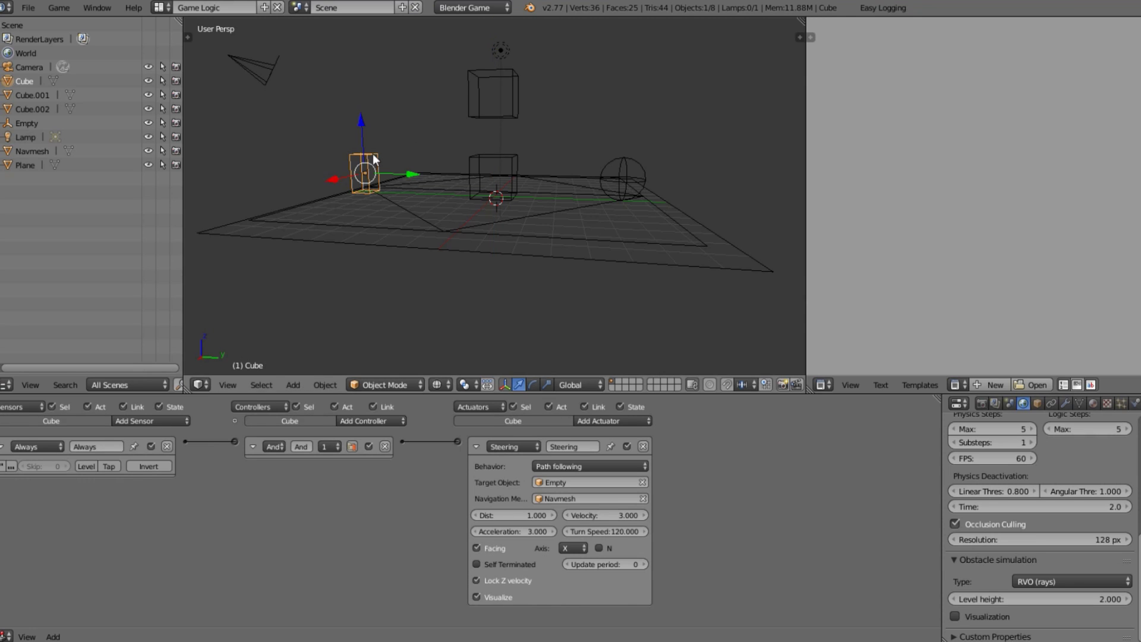
{"action": "key", "text": "shift+d"}
{"action": "key", "text": "z"}
{"action": "left_click", "coordinate": [381, 70]}
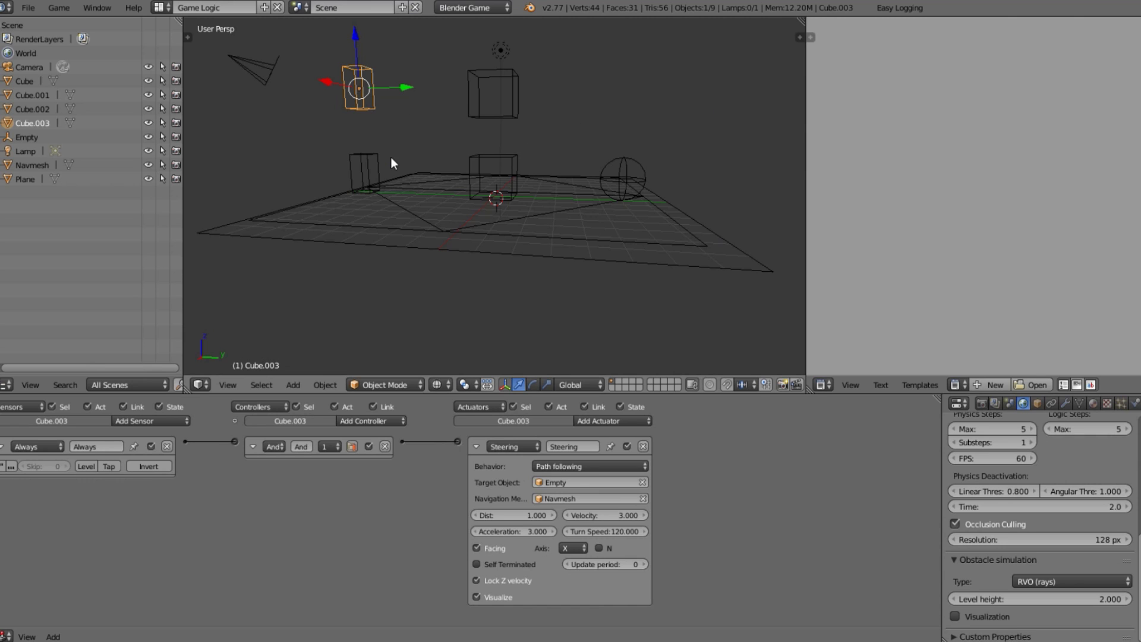
Step: Delete the upper middle copy Cube.002
{"action": "middle_click_drag", "start_coordinate": [340, 96], "coordinate": [427, 126]}
{"action": "right_click", "coordinate": [496, 120]}
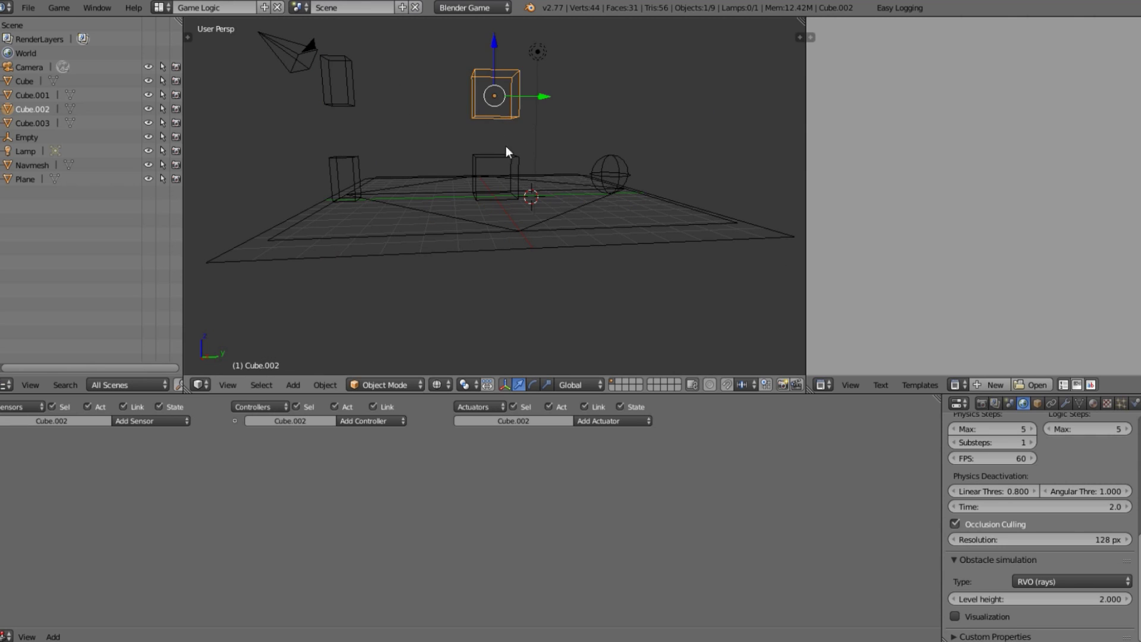
{"action": "right_click", "coordinate": [509, 150]}
{"action": "right_click", "coordinate": [491, 113]}
{"action": "key", "text": "x"}
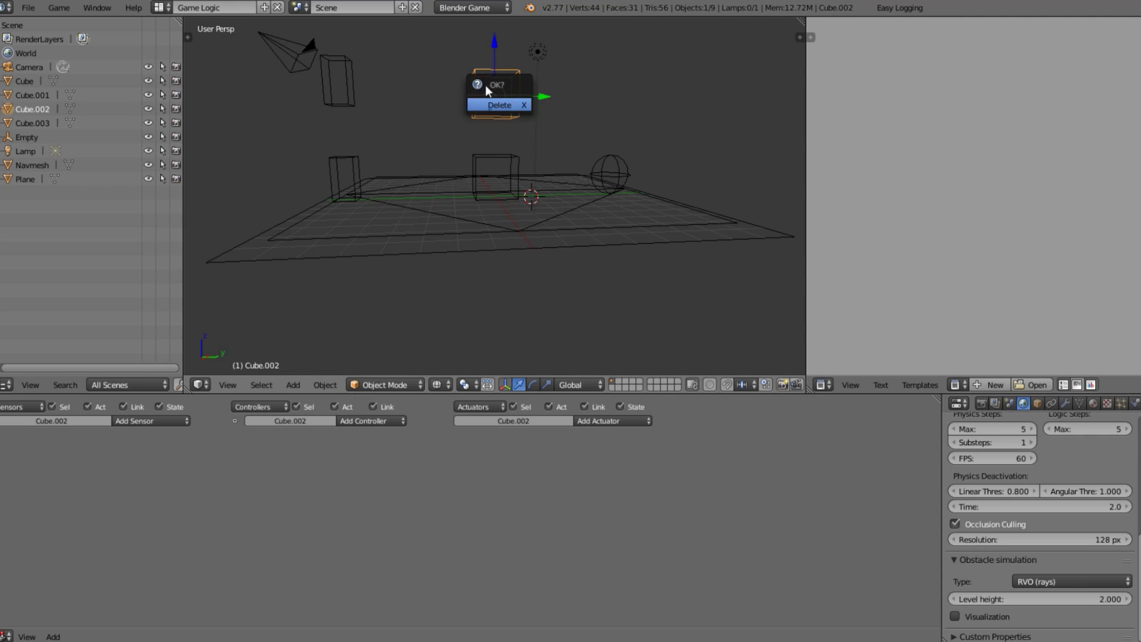
{"action": "key", "text": "Delete"}
Step: Select Cube.003 and try moving it, cancelling each move
{"action": "right_click", "coordinate": [507, 159]}
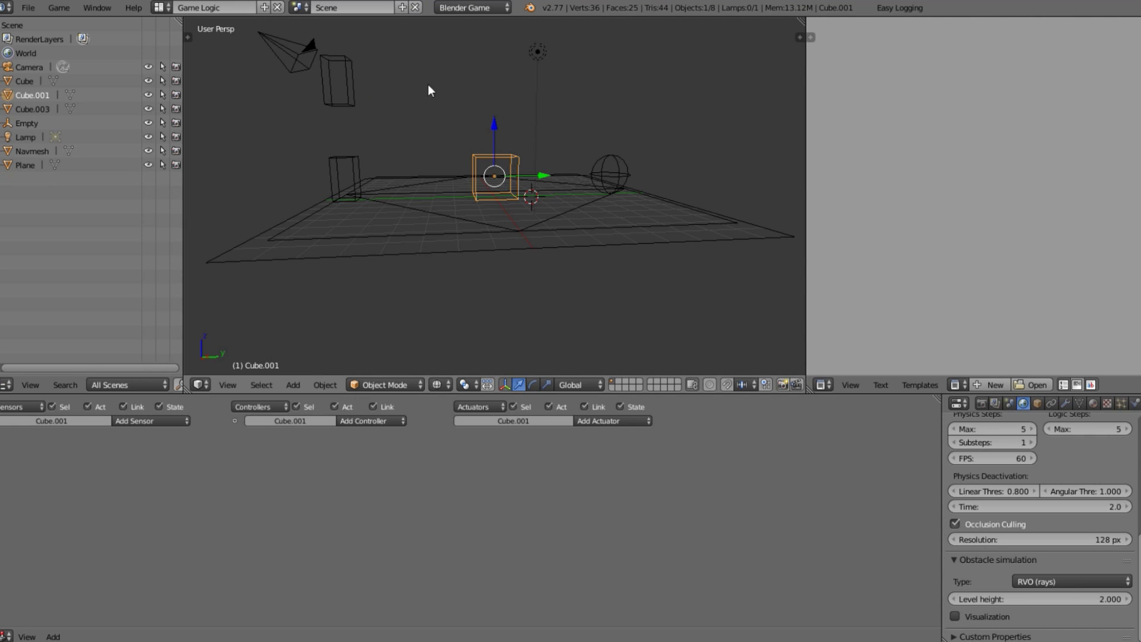
{"action": "right_click", "coordinate": [345, 89]}
{"action": "key", "text": "g"}
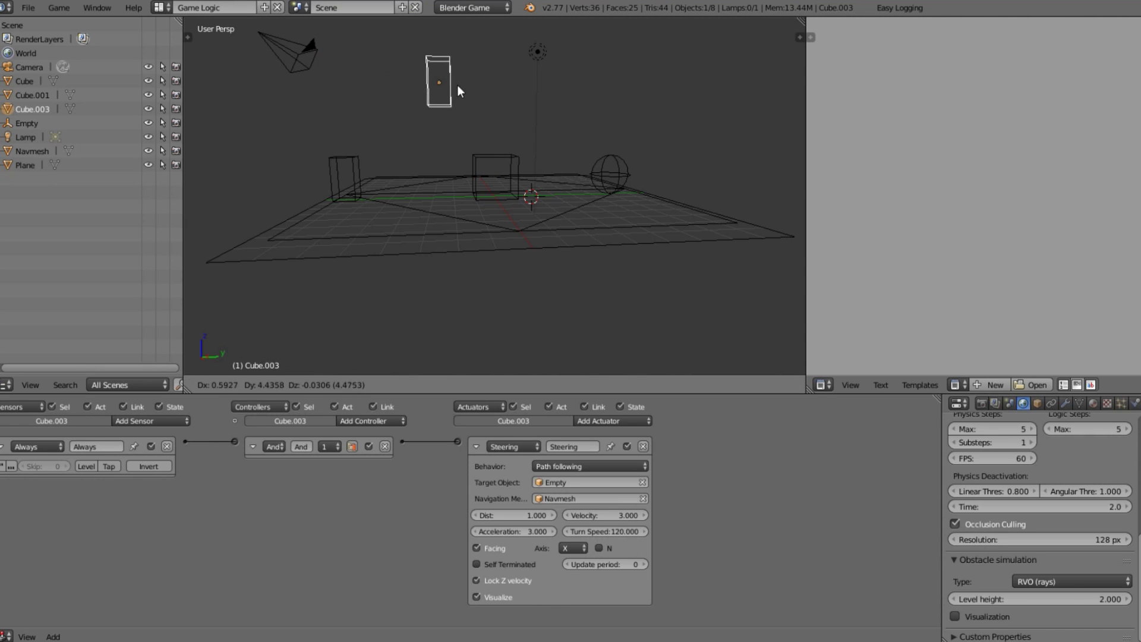
{"action": "key", "text": "Escape"}
{"action": "key", "text": "g"}
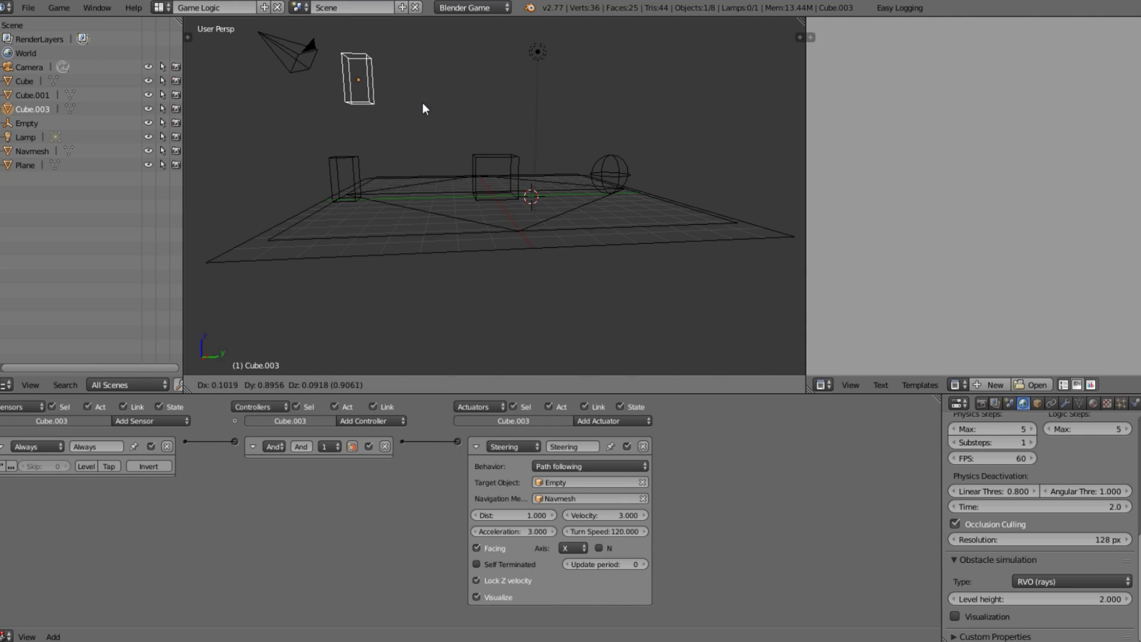
{"action": "key", "text": "Escape"}
{"action": "right_click", "coordinate": [494, 166]}
{"action": "right_click", "coordinate": [500, 163]}
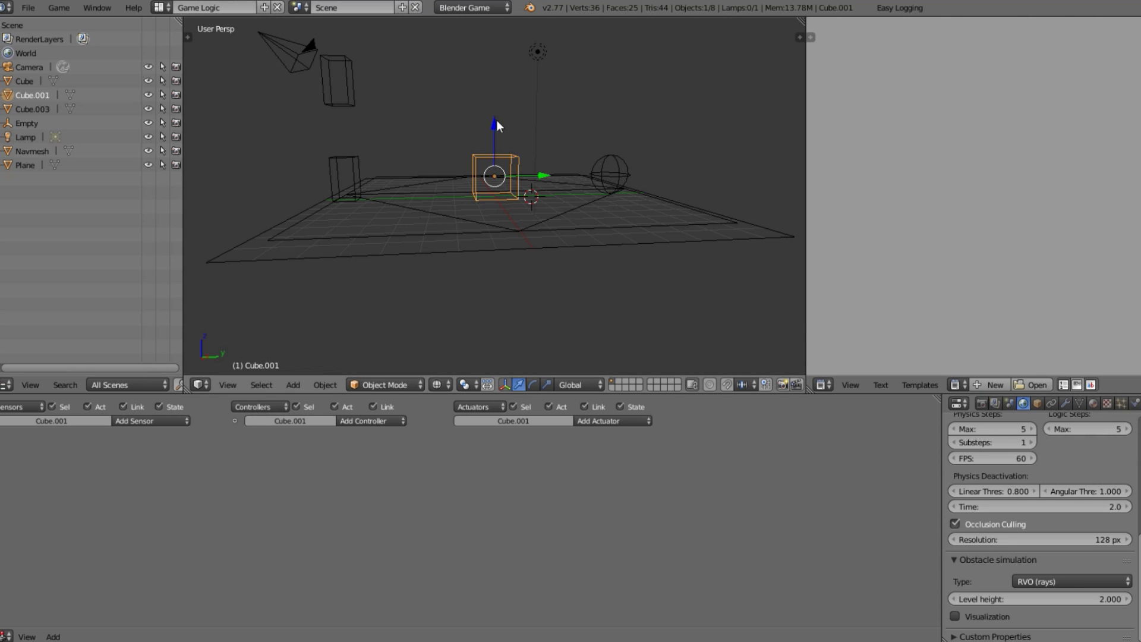
{"action": "right_click", "coordinate": [349, 104]}
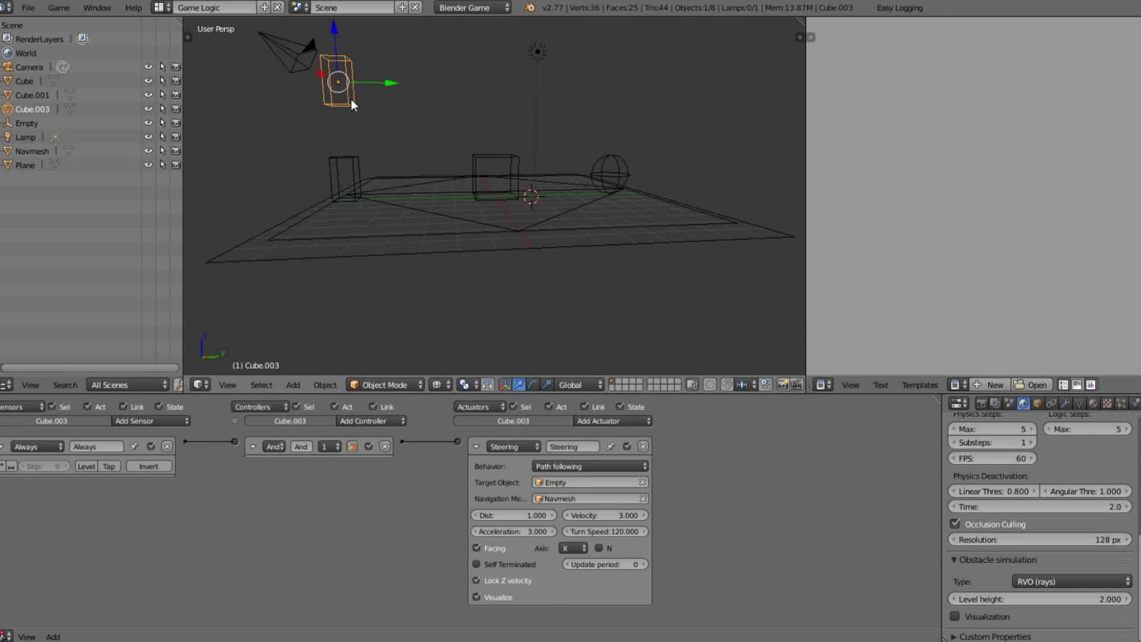
{"action": "key", "text": "g"}
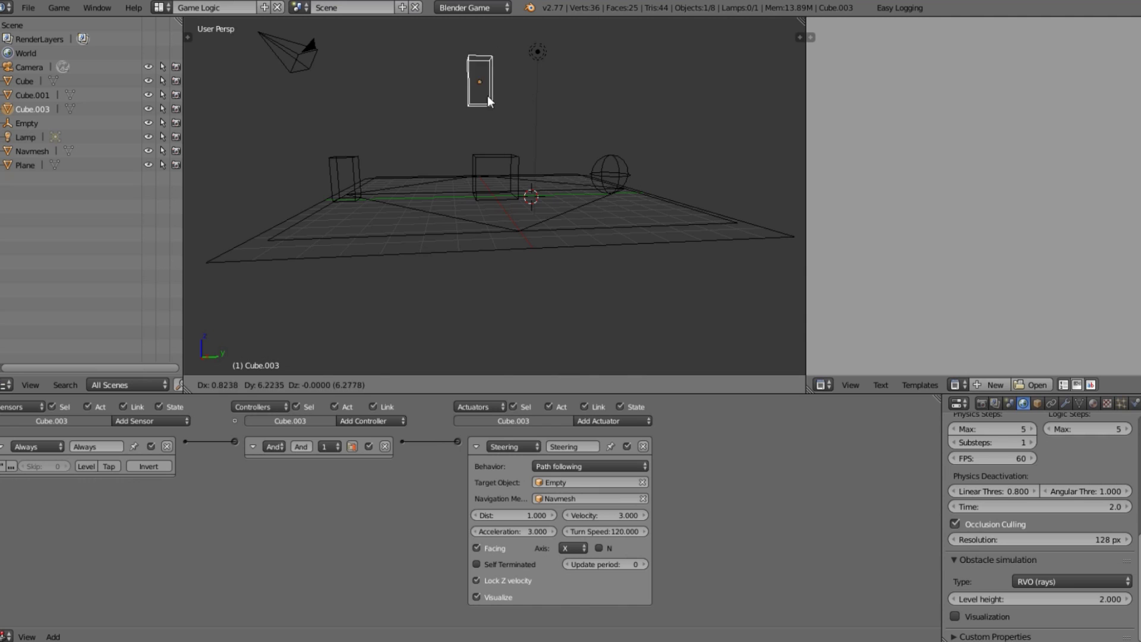
{"action": "key", "text": "Escape"}
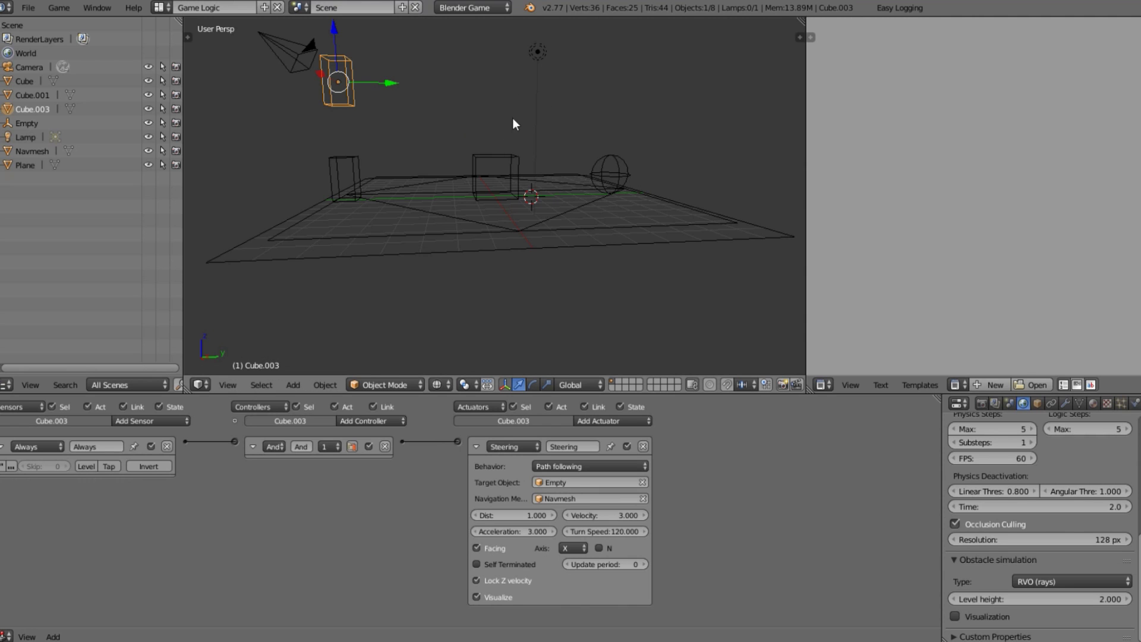
Step: Delete Cube.003 and select Cube.001
{"action": "middle_click_drag", "start_coordinate": [513, 119], "coordinate": [567, 193]}
{"action": "key", "text": "x"}
{"action": "left_click", "coordinate": [566, 192]}
{"action": "mouse_move", "coordinate": [484, 186]}
{"action": "middle_mouse_down"}
{"action": "mouse_move", "coordinate": [455, 159]}
{"action": "mouse_move", "coordinate": [486, 204]}
{"action": "middle_mouse_up"}
{"action": "right_click", "coordinate": [487, 205]}
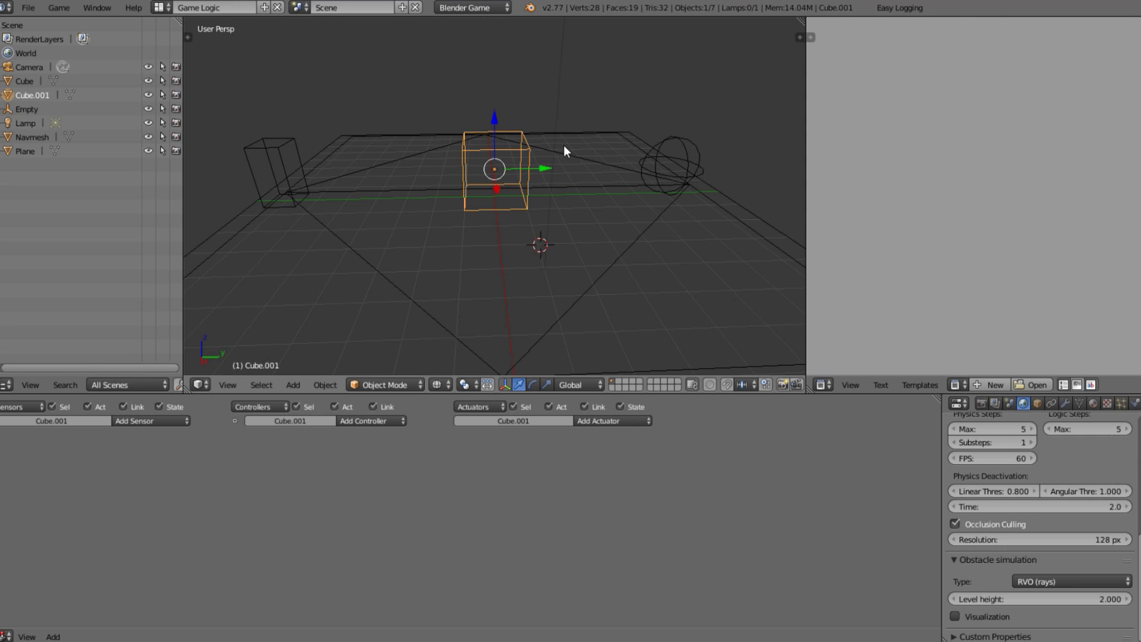
{"action": "middle_click_drag", "start_coordinate": [565, 152], "coordinate": [570, 238]}
Step: Show Cube.001's physics settings with Create Obstacle at radius 1.000
{"action": "left_click", "coordinate": [1134, 403]}
{"action": "scroll", "coordinate": [1069, 522], "scroll_direction": "up", "scroll_amount": 3}
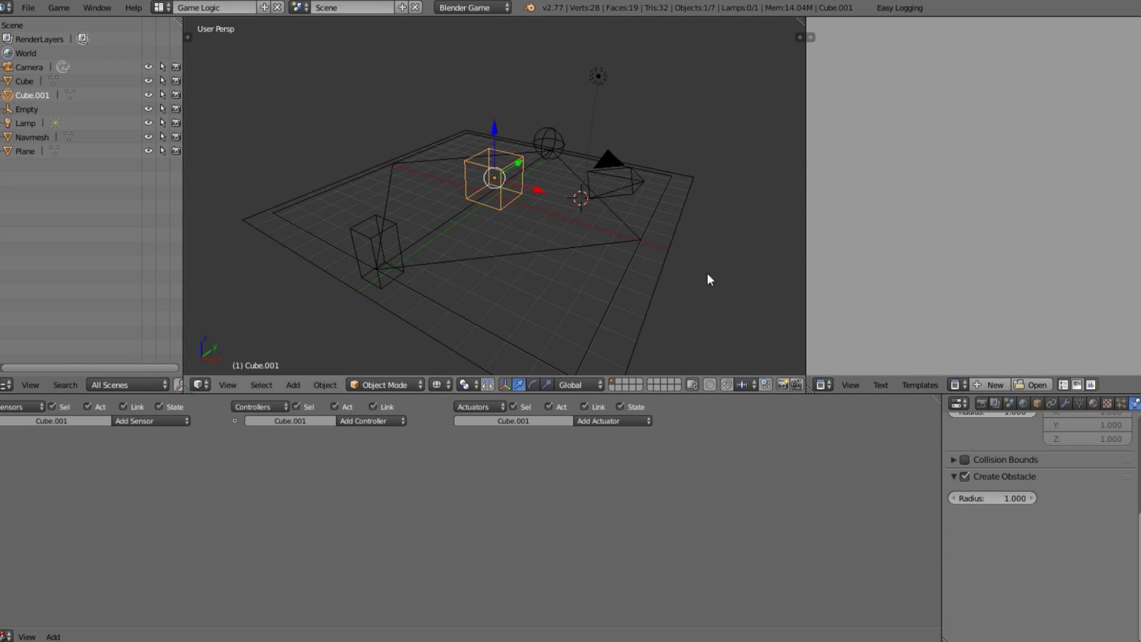
{"action": "scroll", "coordinate": [707, 273], "scroll_direction": "up", "scroll_amount": 3}
{"action": "middle_click_drag", "start_coordinate": [534, 181], "coordinate": [454, 167]}
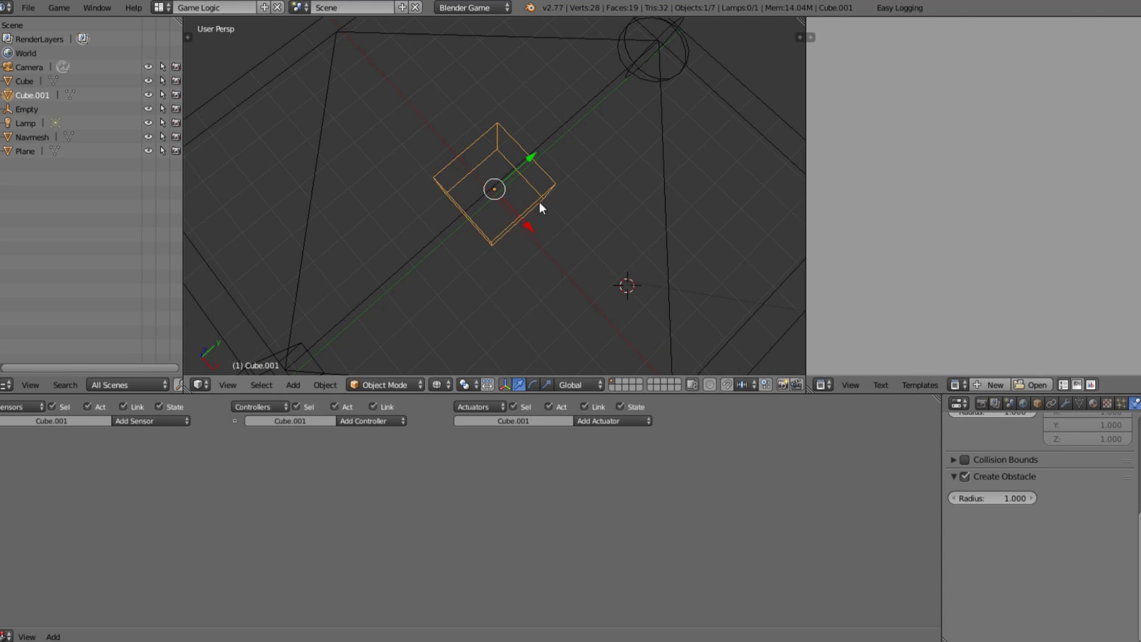
Step: Add a circle mesh at the world origin and scale it by 2 to compare
{"action": "key", "text": "shift+a"}
{"action": "mouse_move", "coordinate": [508, 100]}
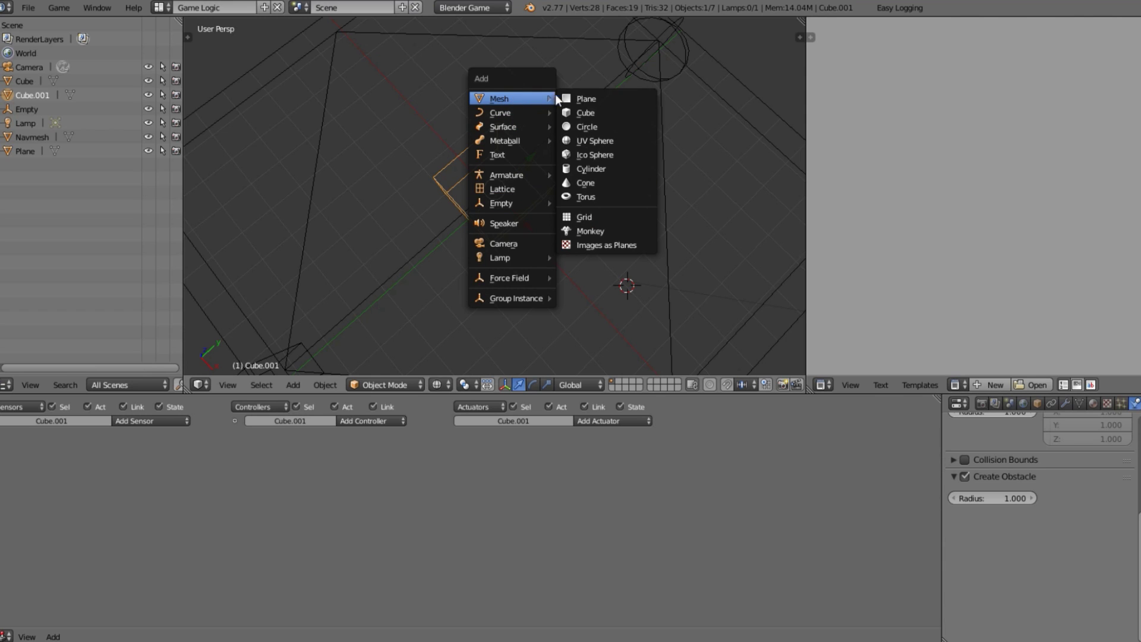
{"action": "left_click", "coordinate": [588, 126]}
{"action": "key", "text": "alt+g"}
{"action": "key", "text": "KP_Decimal"}
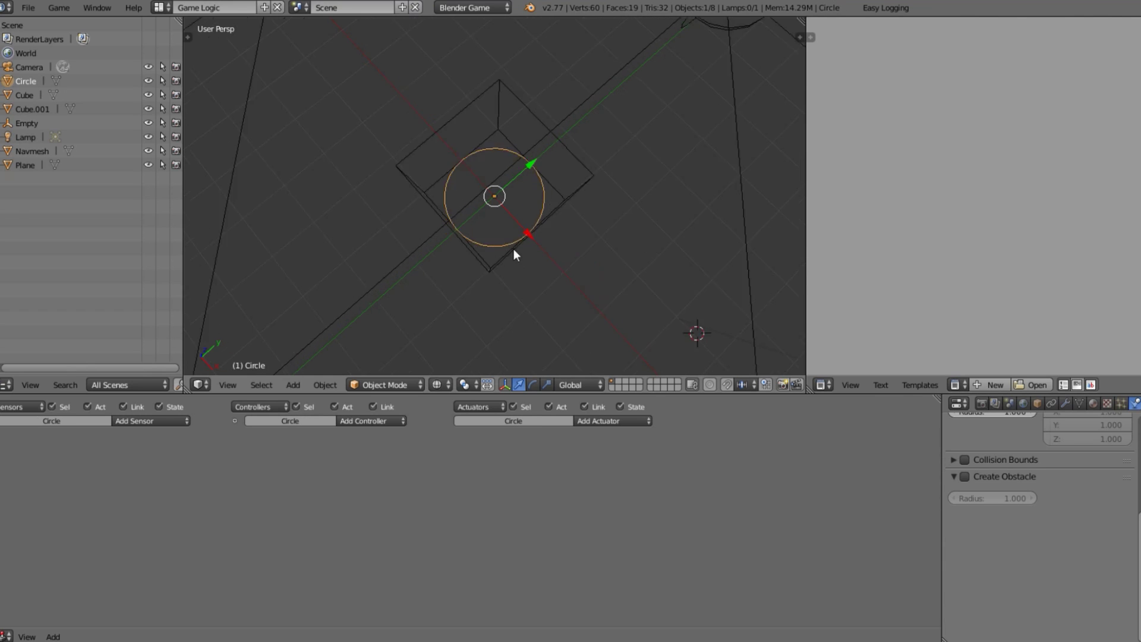
{"action": "scroll", "coordinate": [515, 254], "scroll_direction": "down", "scroll_amount": 3}
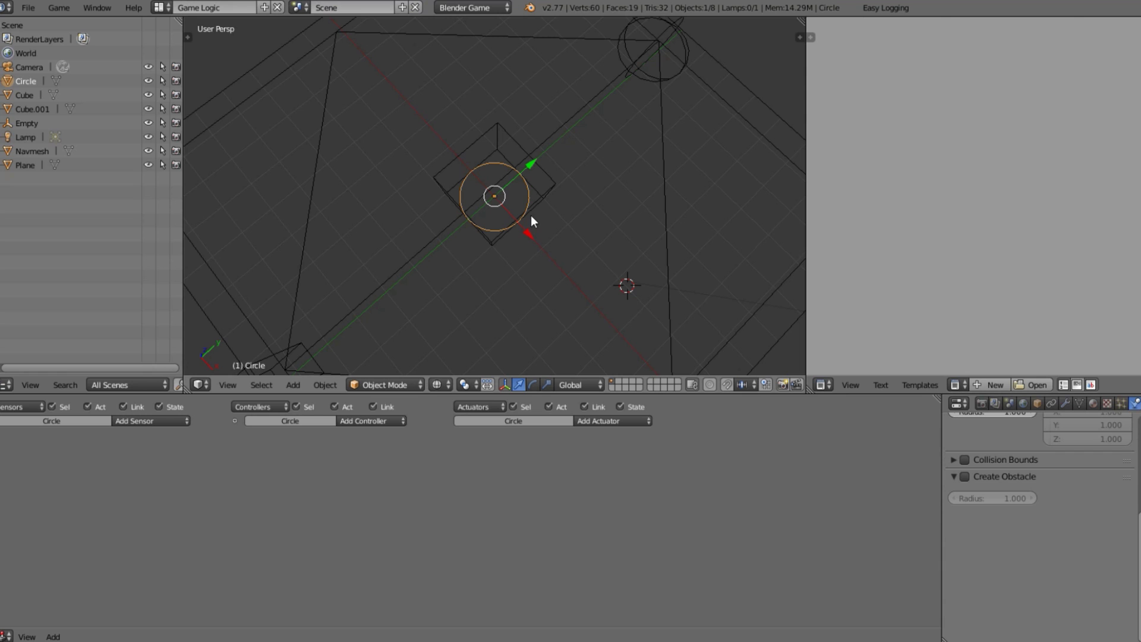
{"action": "key", "text": "s"}
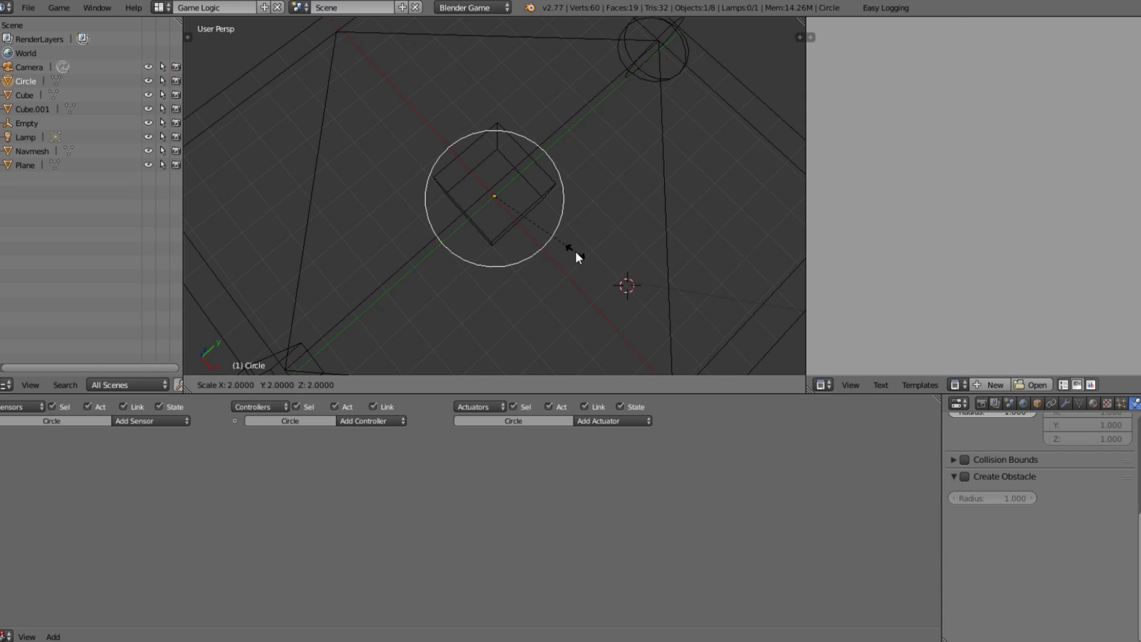
{"action": "left_click", "coordinate": [575, 251]}
Step: Delete the helper circle and reselect Cube.001
{"action": "middle_click_drag", "start_coordinate": [575, 251], "coordinate": [476, 201]}
{"action": "key", "text": "x"}
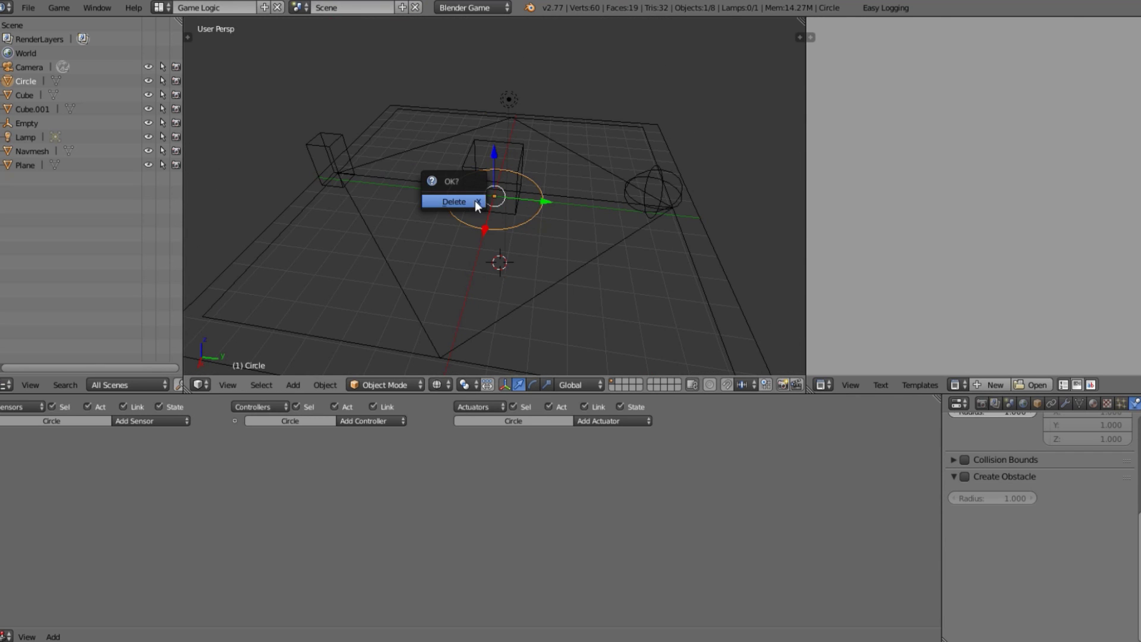
{"action": "left_click", "coordinate": [475, 205]}
{"action": "right_click", "coordinate": [510, 208]}
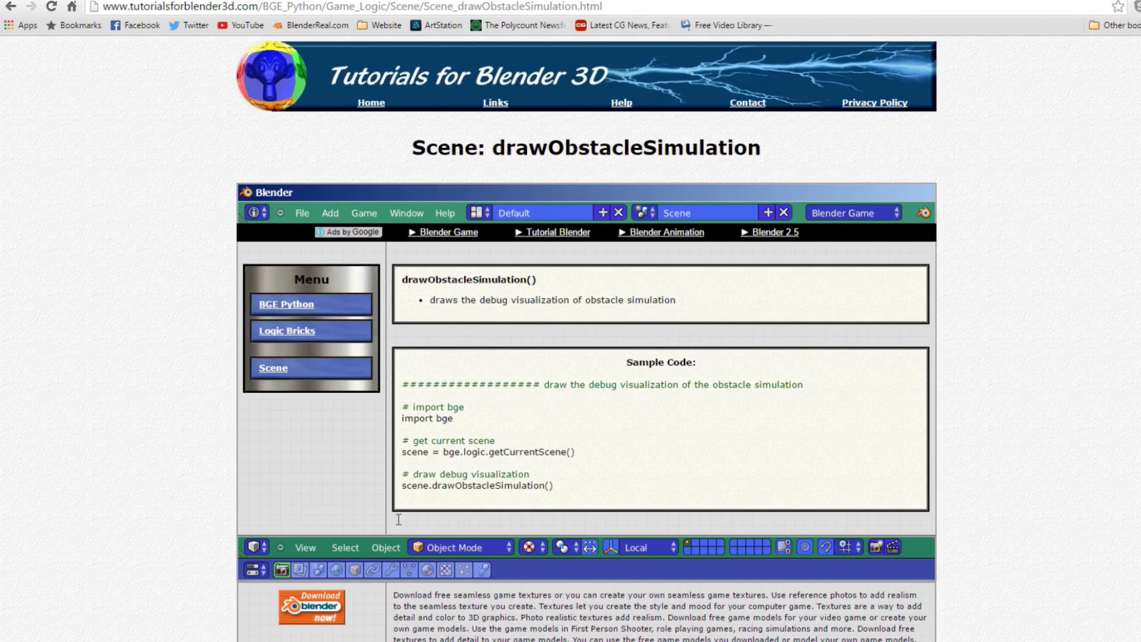
Step: Return to the Blender window after reading the drawObstacleSimulation sample code
{"action": "mouse_move", "coordinate": [428, 640]}
{"action": "left_click", "coordinate": [565, 622]}
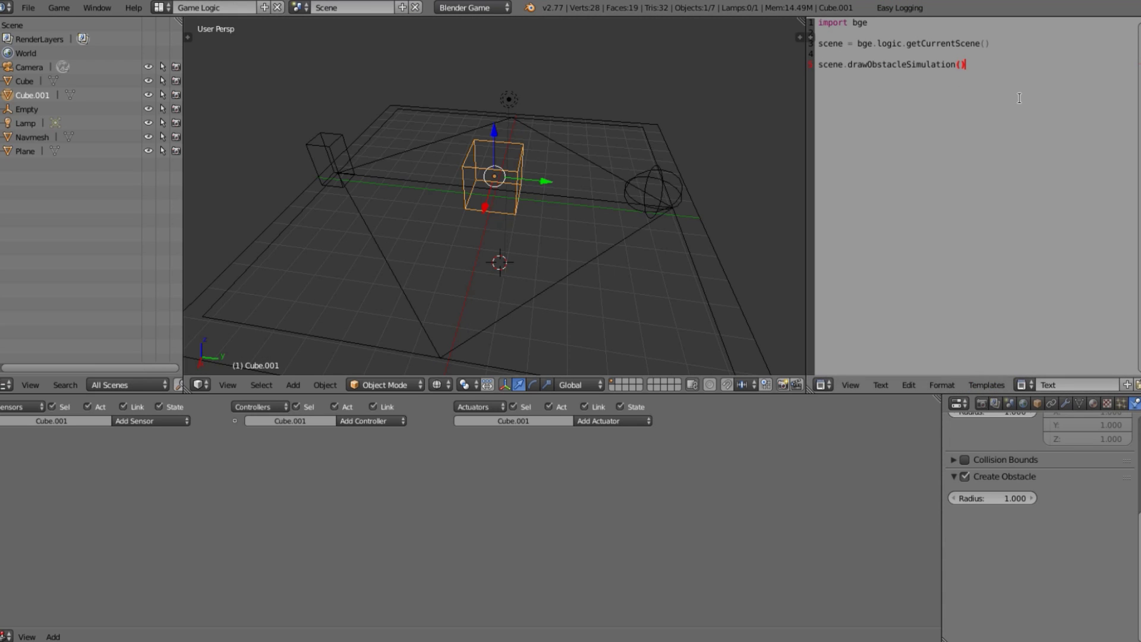
Step: Wire an Always sensor in pulse mode to a Python controller running the Text script
{"action": "scroll", "coordinate": [482, 481], "scroll_direction": "up", "scroll_amount": 3}
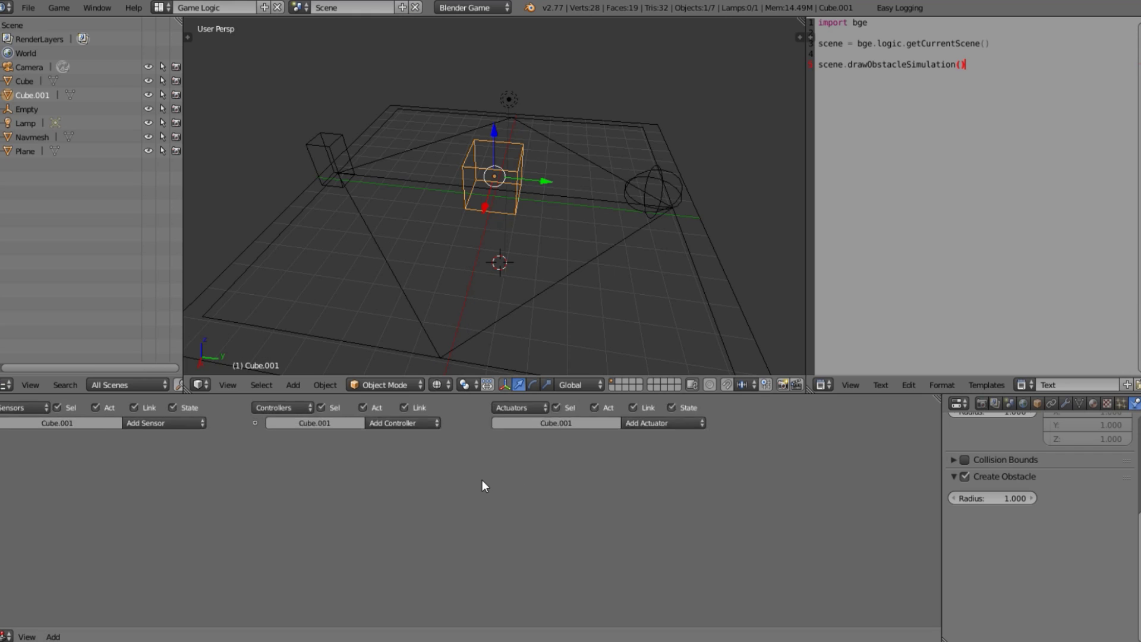
{"action": "left_click", "coordinate": [217, 430]}
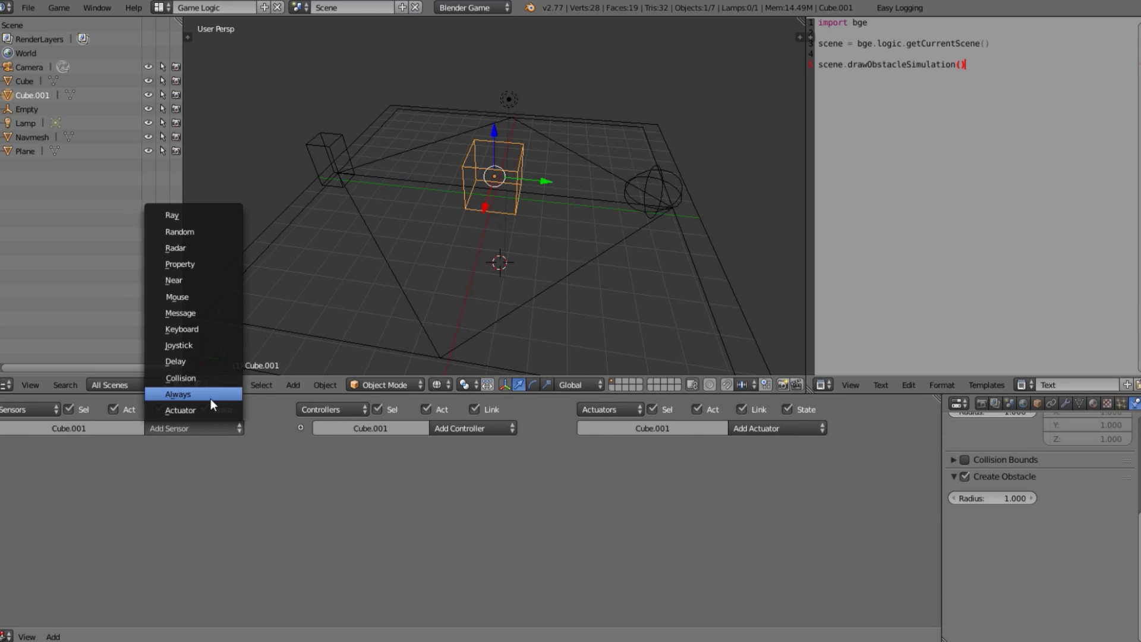
{"action": "left_click", "coordinate": [210, 397]}
{"action": "left_click", "coordinate": [434, 426]}
{"action": "left_click", "coordinate": [472, 543]}
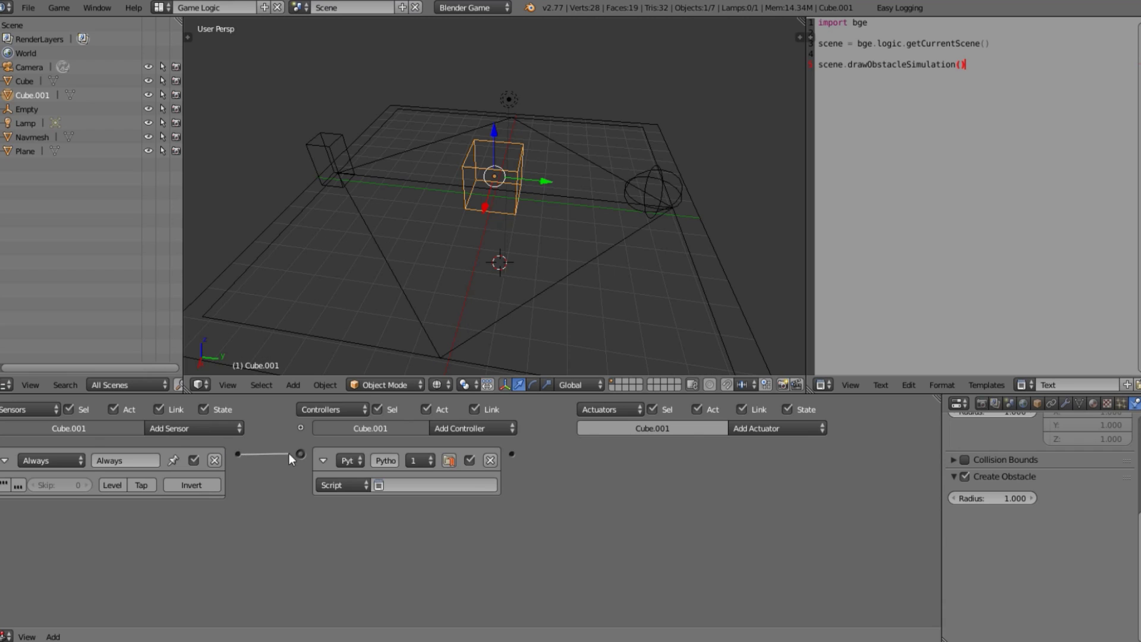
{"action": "left_click_drag", "start_coordinate": [302, 451], "coordinate": [300, 453]}
{"action": "left_click", "coordinate": [457, 485]}
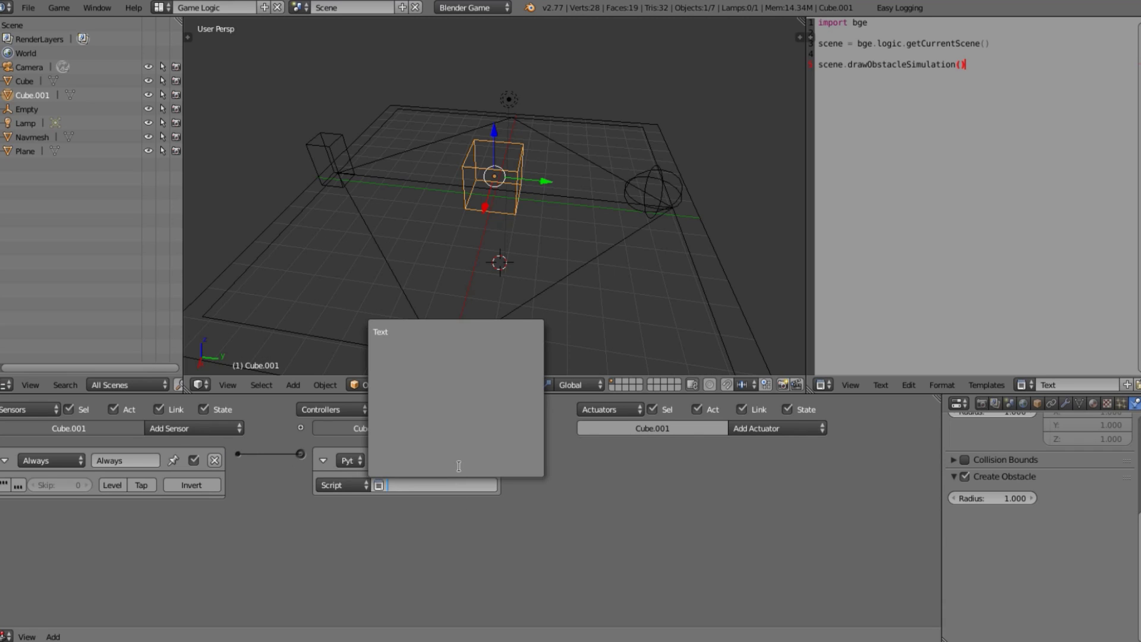
{"action": "left_click", "coordinate": [459, 334]}
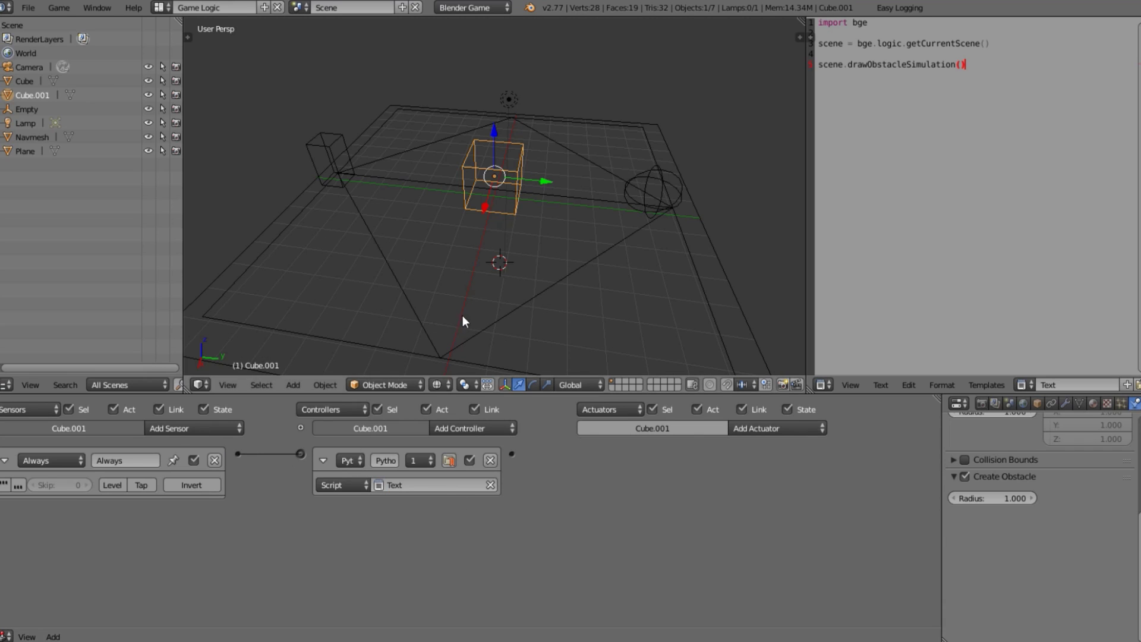
{"action": "left_click", "coordinate": [4, 485]}
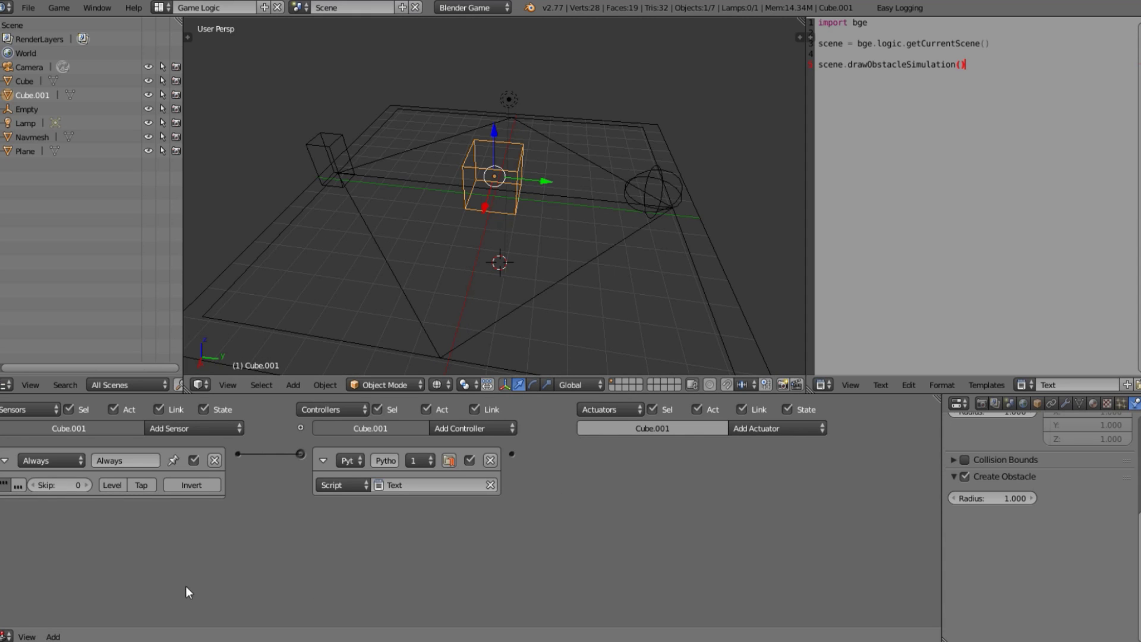
Step: Run the game twice to check the obstacle debug lines, stopping each time
{"action": "key", "text": "p"}
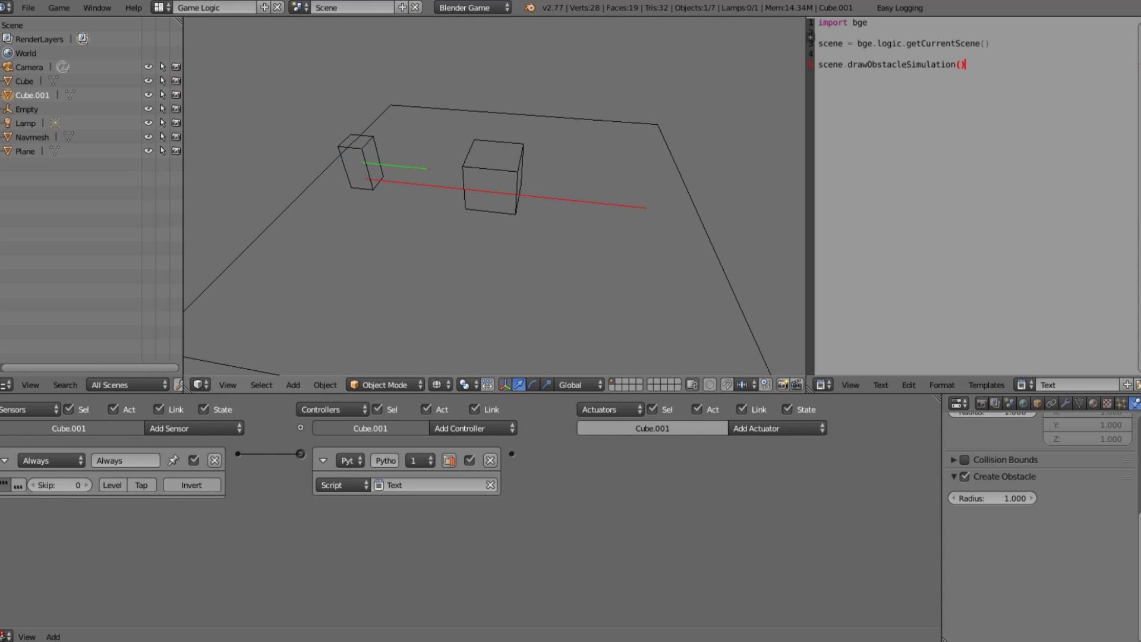
{"action": "key", "text": "Escape"}
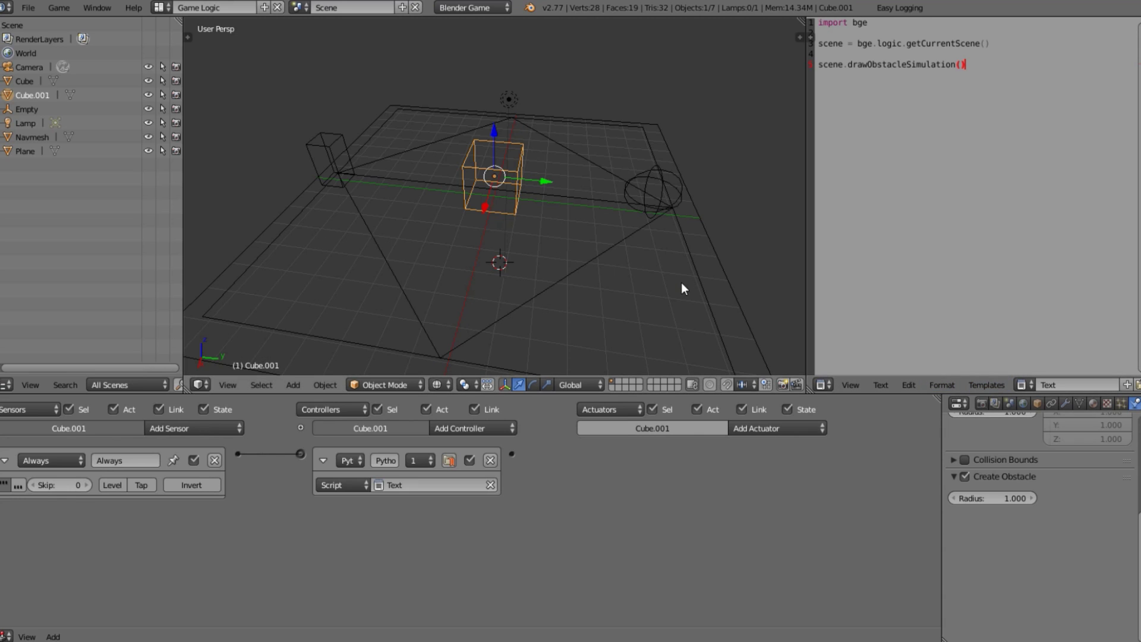
{"action": "key", "text": "p"}
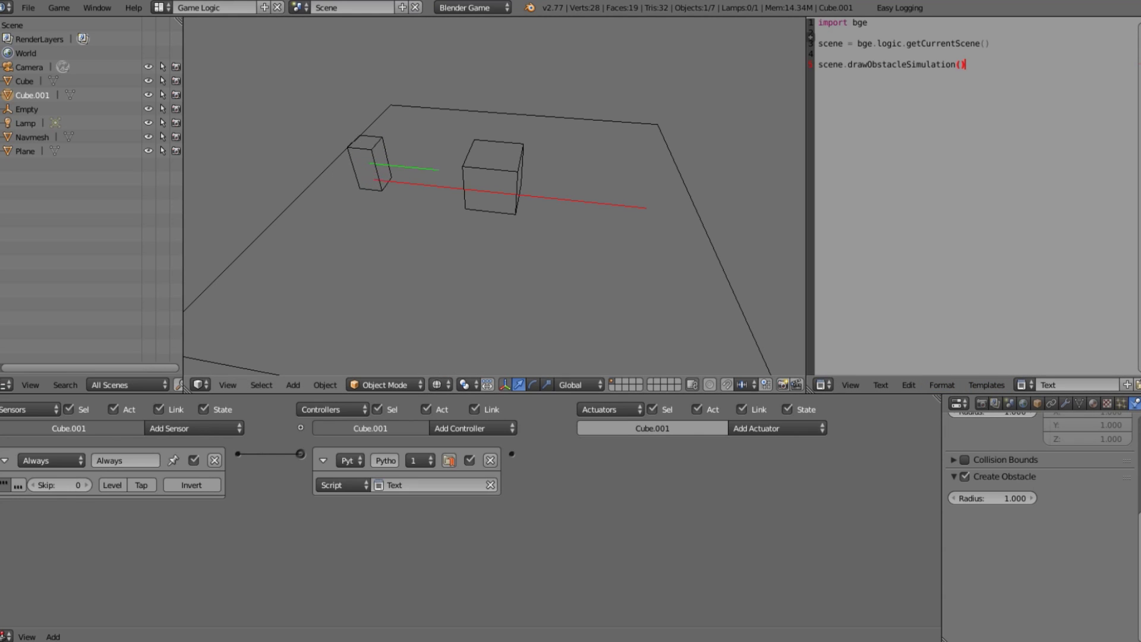
{"action": "key", "text": "Escape"}
Step: Enable obstacle simulation Visualization in the World settings and test-run the game to see the circles
{"action": "left_click", "coordinate": [1023, 404]}
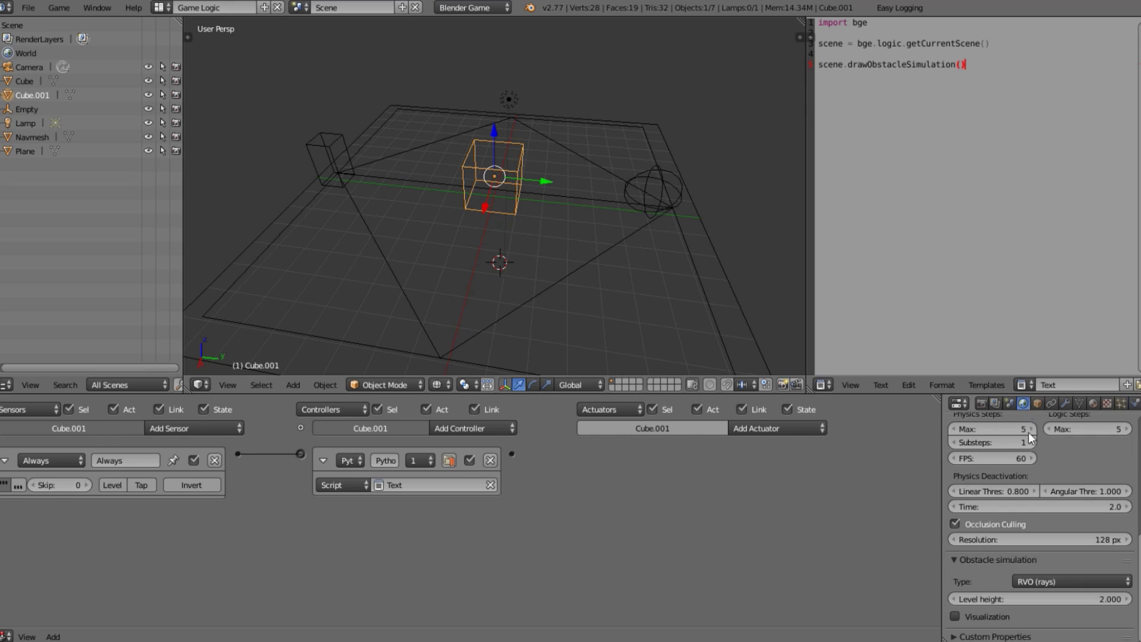
{"action": "left_click", "coordinate": [953, 615]}
{"action": "key", "text": "p"}
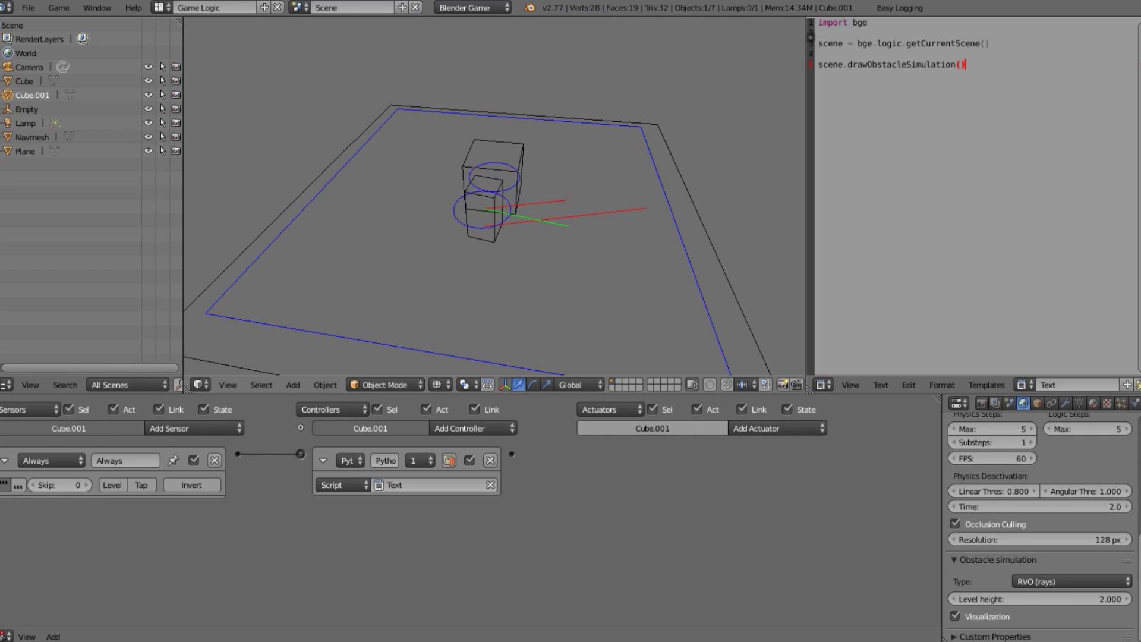
{"action": "key", "text": "Escape"}
Step: Cut the Always sensor's link to the Python controller, test-run without the script, then reconnect it
{"action": "left_click_drag", "start_coordinate": [269, 432], "coordinate": [266, 483], "text": "ctrl"}
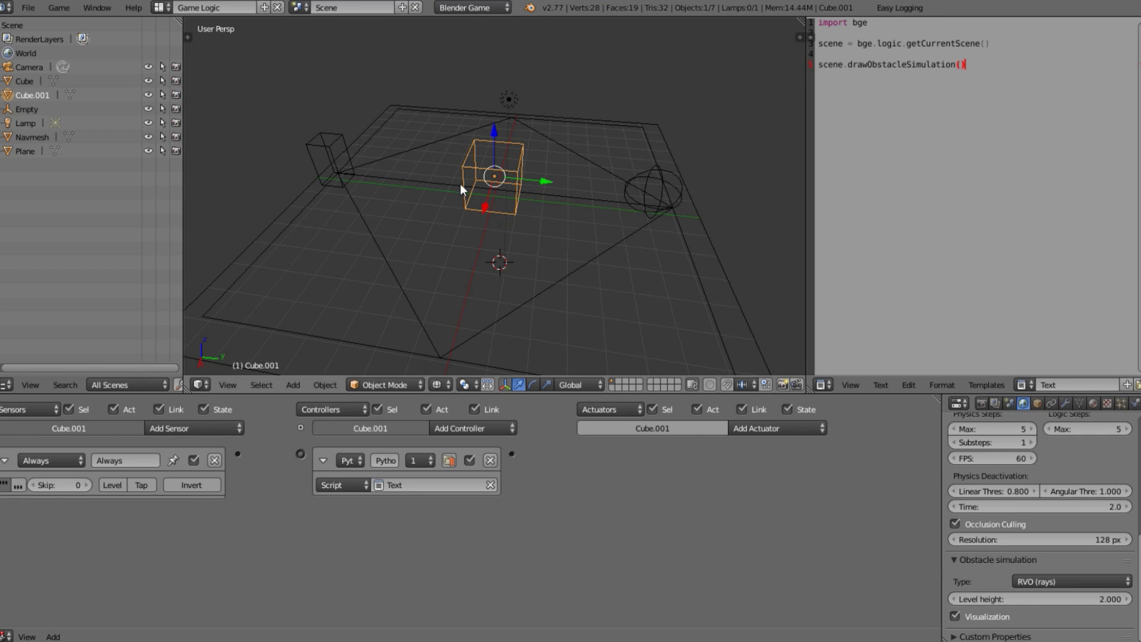
{"action": "key", "text": "p"}
{"action": "key", "text": "Escape"}
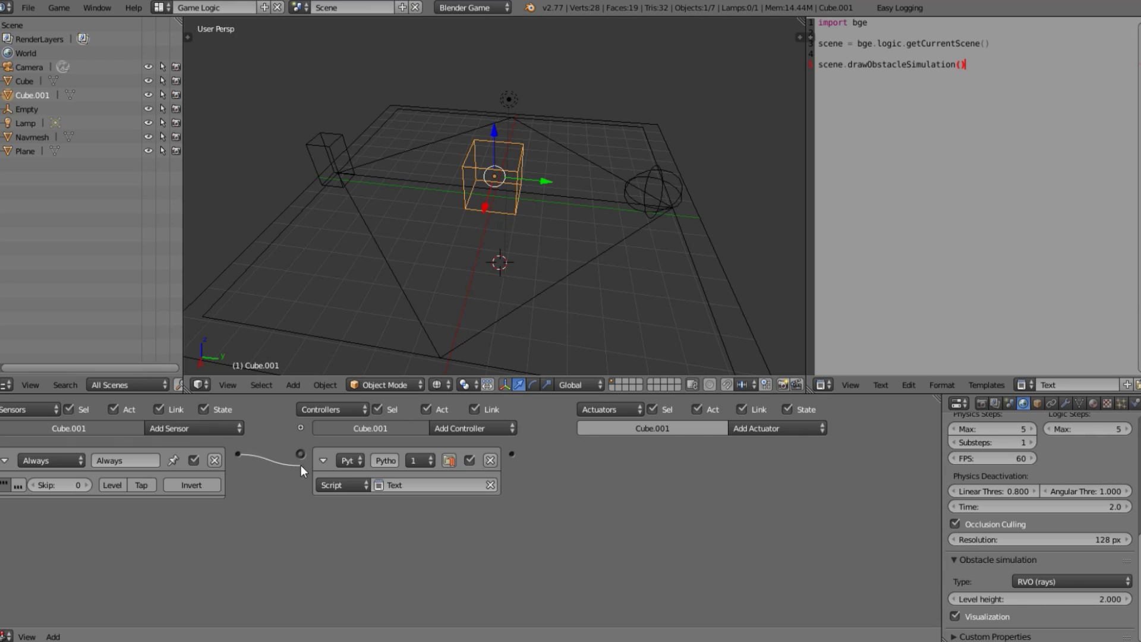
{"action": "left_click_drag", "start_coordinate": [301, 465], "coordinate": [303, 454]}
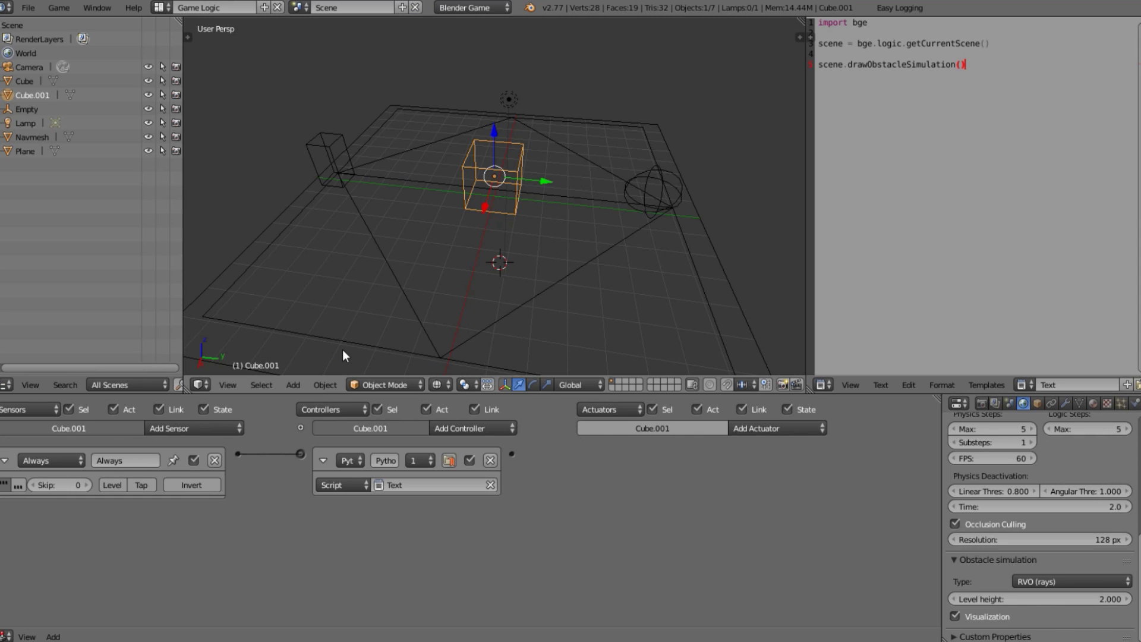
Step: Test the reconnected script, then set Cube.001's obstacle radius to 2 and run the game again
{"action": "key", "text": "p"}
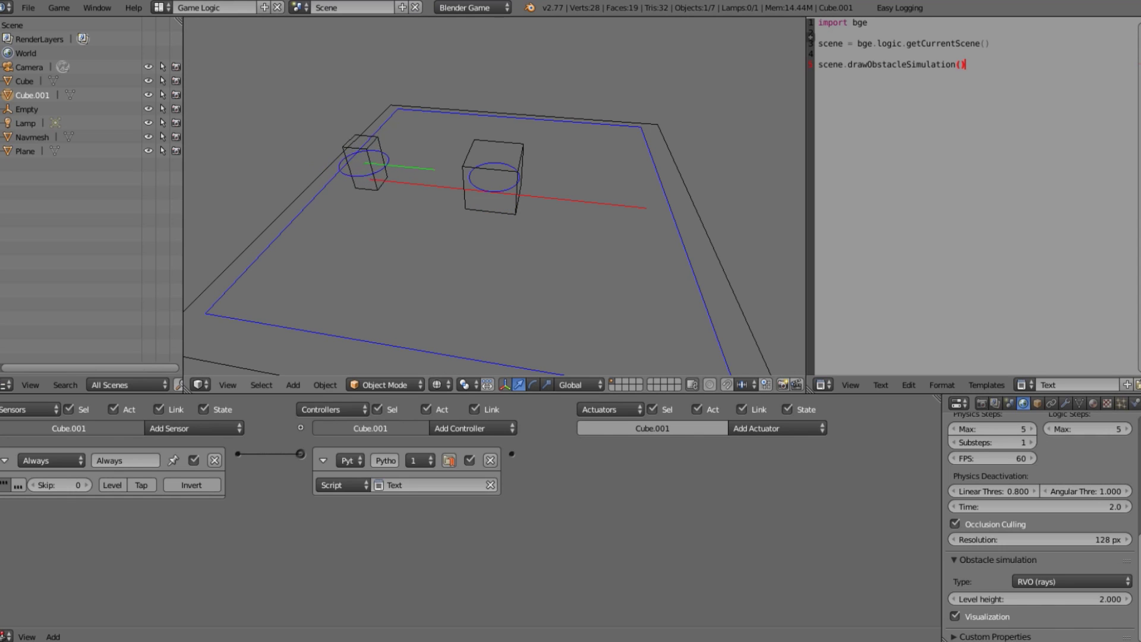
{"action": "key", "text": "Escape"}
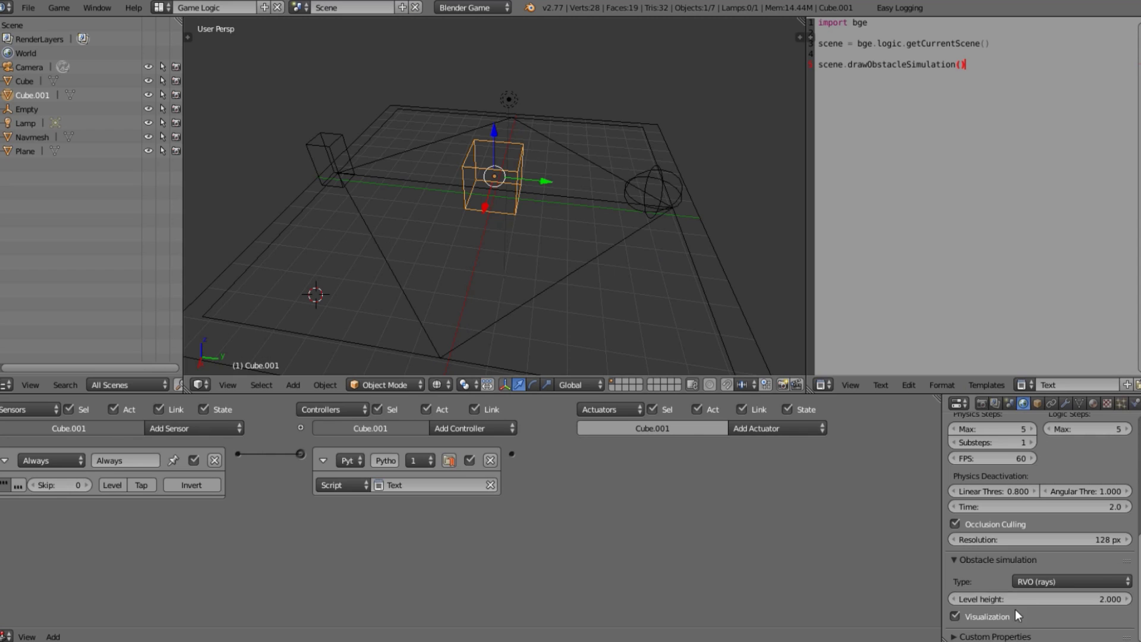
{"action": "left_click", "coordinate": [1133, 403]}
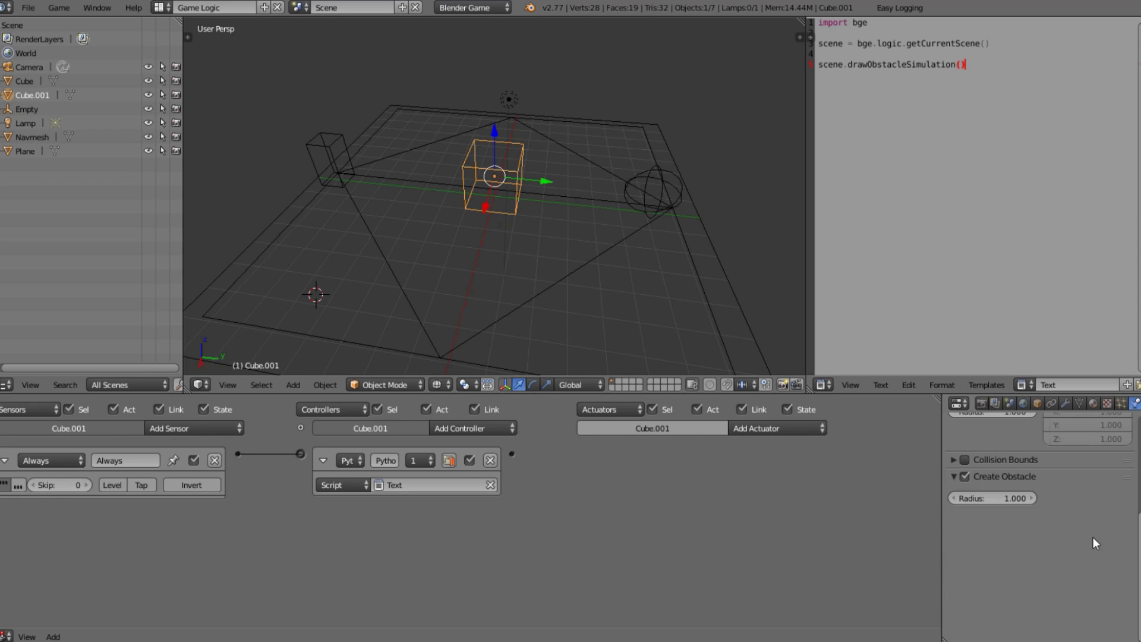
{"action": "left_click", "coordinate": [991, 502]}
{"action": "type", "text": "2"}
{"action": "key", "text": "Return"}
{"action": "key", "text": "p"}
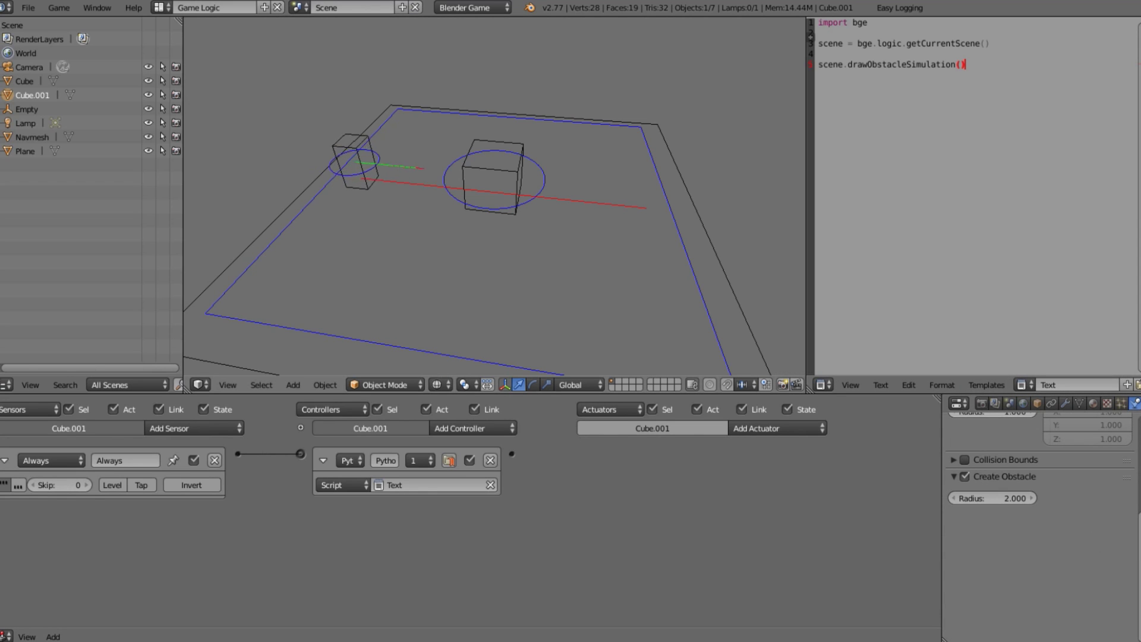